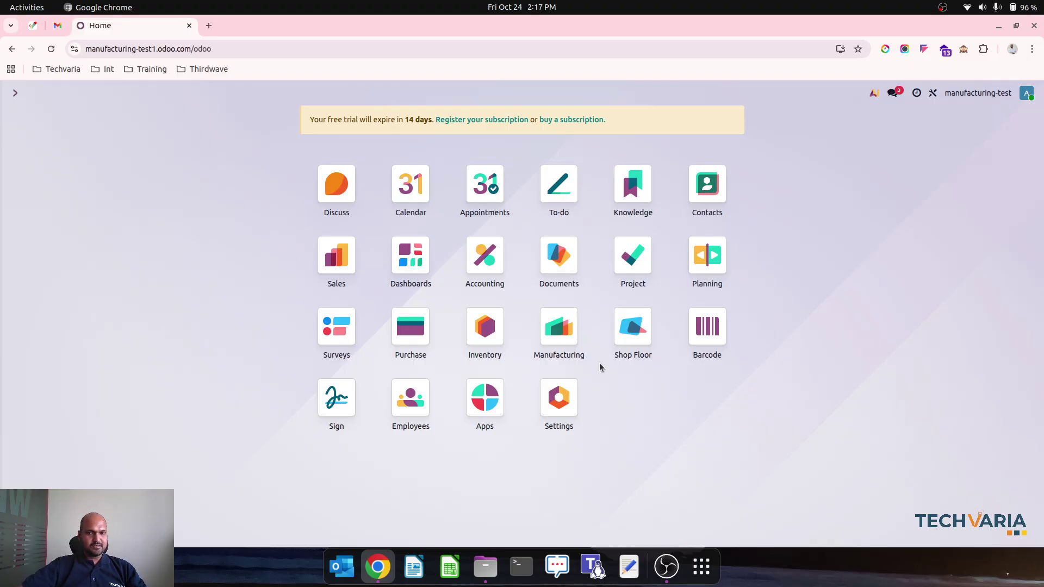
# Open the Manufacturing Orders list and remove the To Do filter to show all orders.
pyautogui.click(564, 345)
pyautogui.click(162, 93)
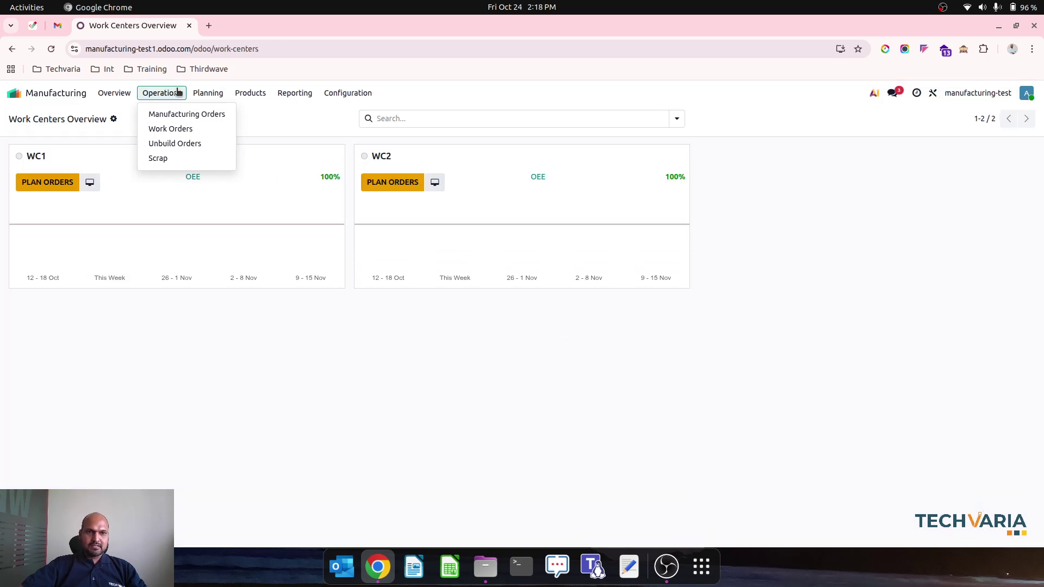
pyautogui.click(187, 107)
pyautogui.click(423, 119)
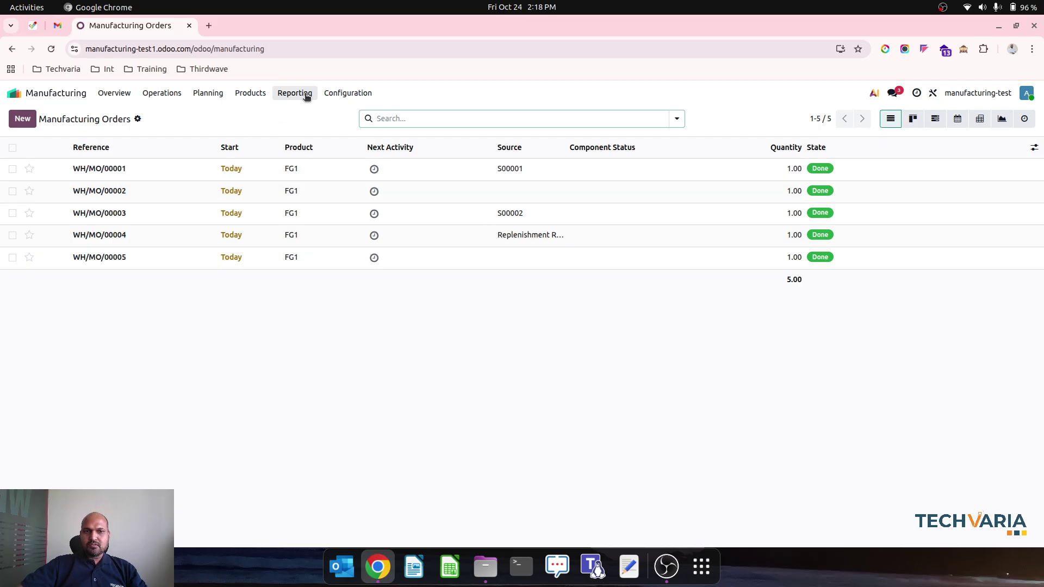
# Compare the cost overviews of WH/MO/00001 and WH/MO/00002, then return to the orders list.
pyautogui.click(321, 170)
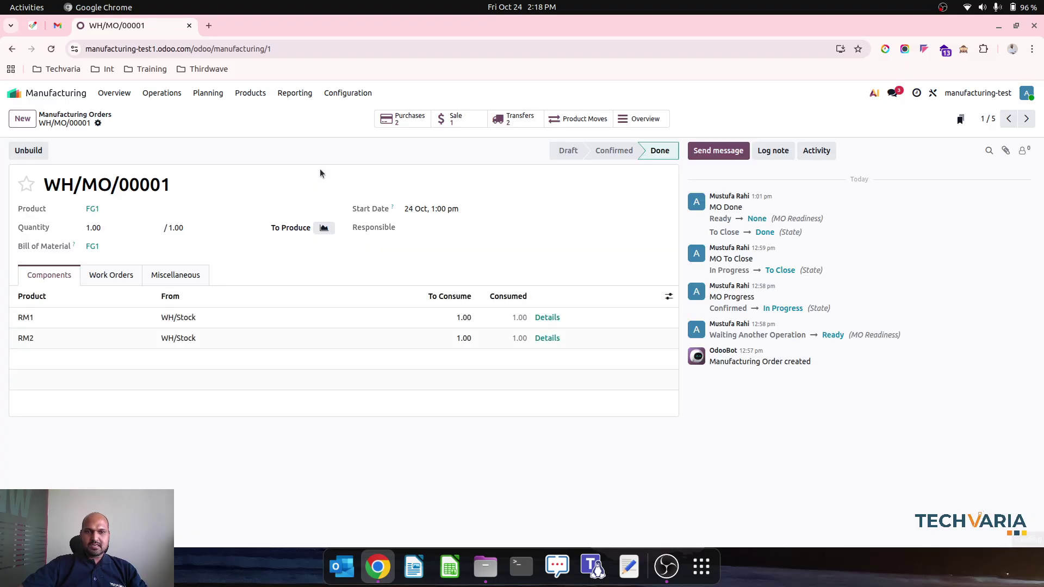
pyautogui.click(641, 124)
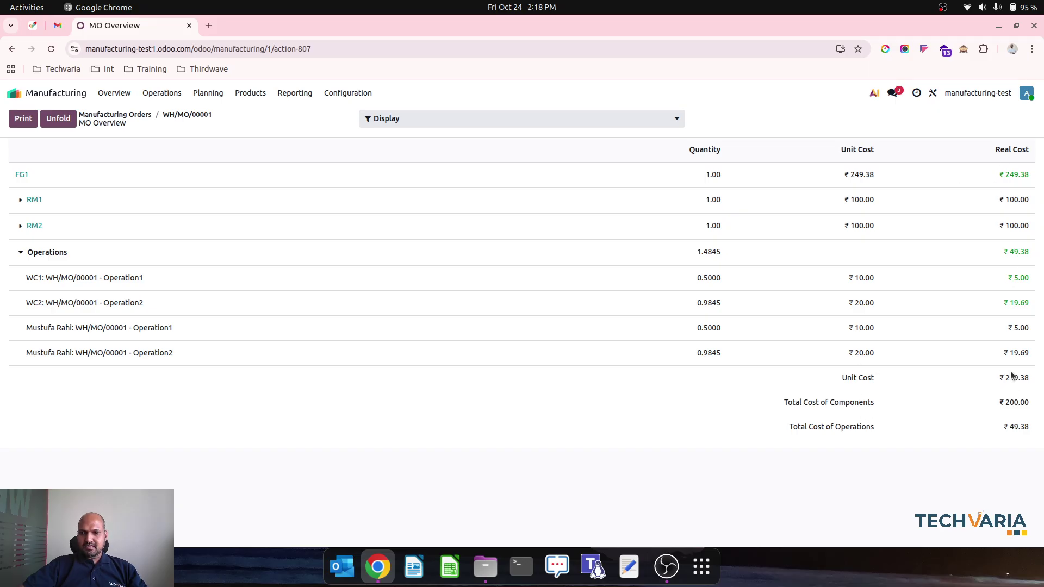
pyautogui.click(188, 115)
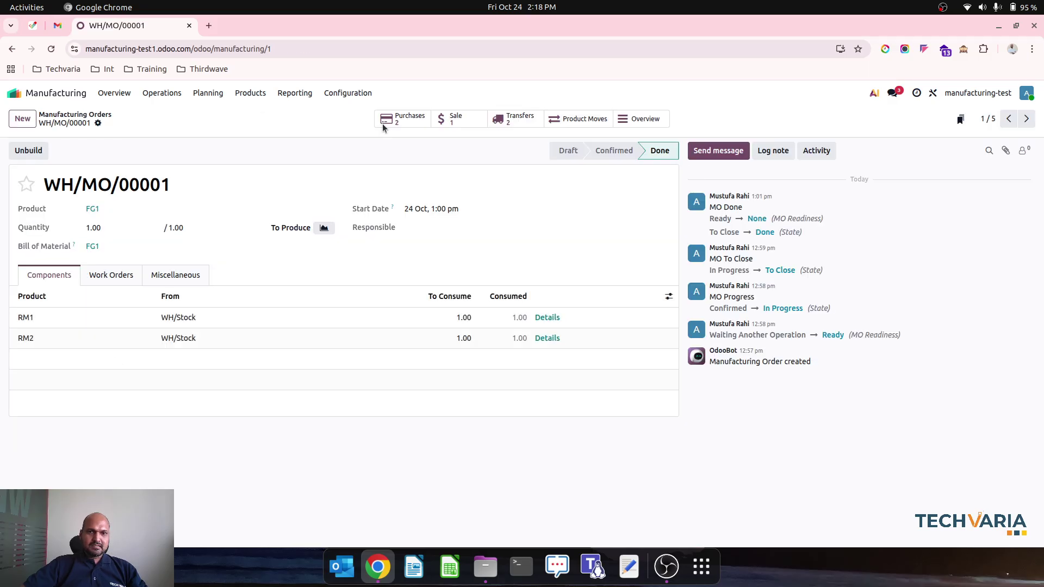
pyautogui.click(1027, 119)
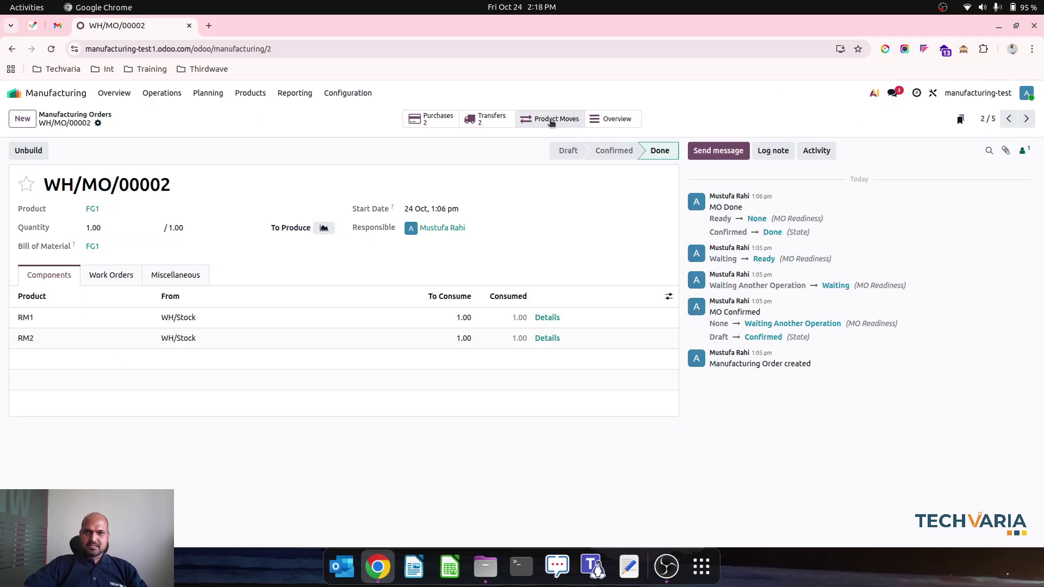
pyautogui.click(608, 125)
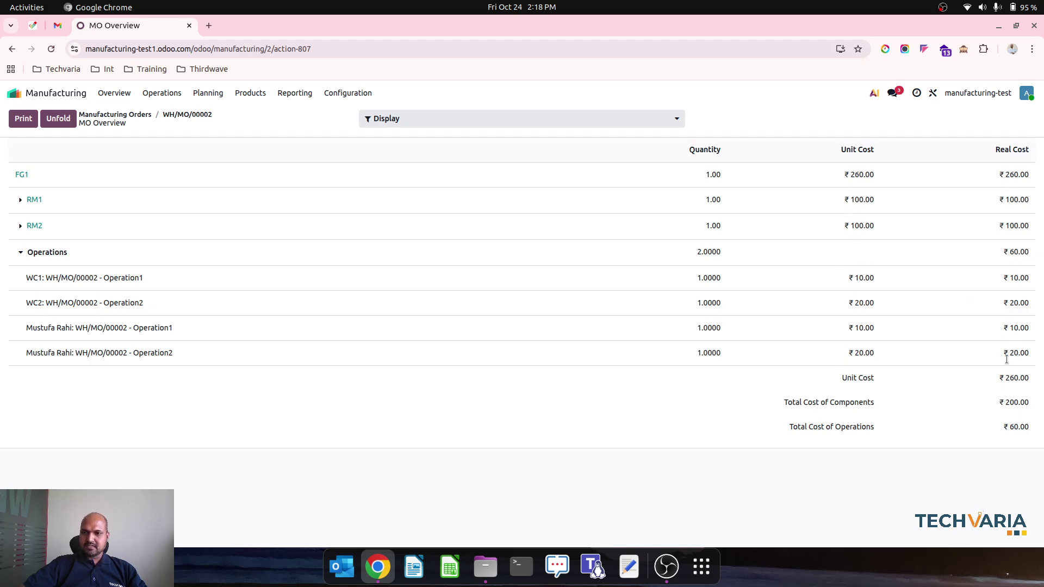
pyautogui.click(200, 115)
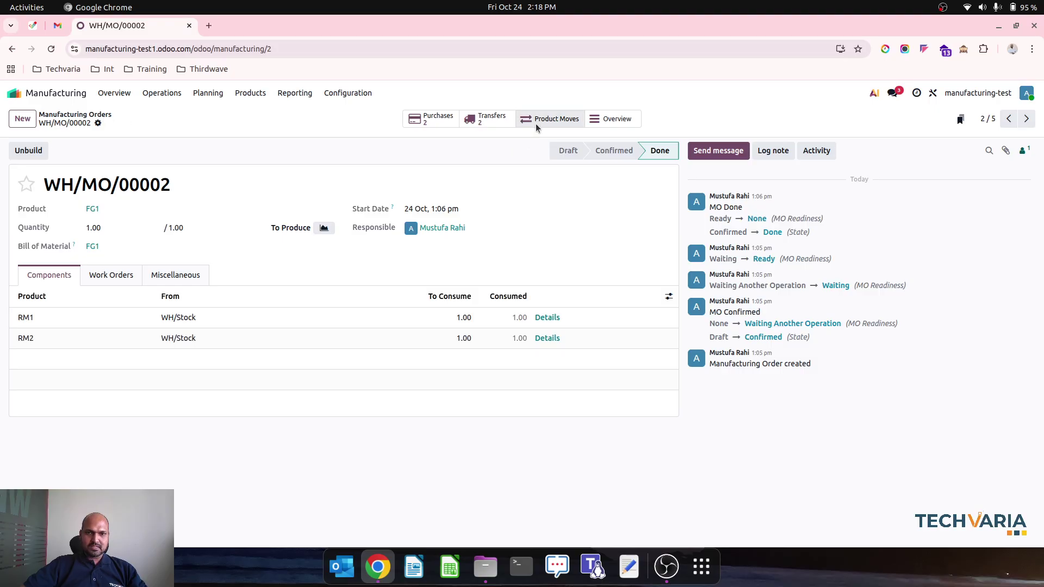
pyautogui.click(82, 116)
# Open the Production Analysis report as a pivot table and bring up its measures list.
pyautogui.click(315, 94)
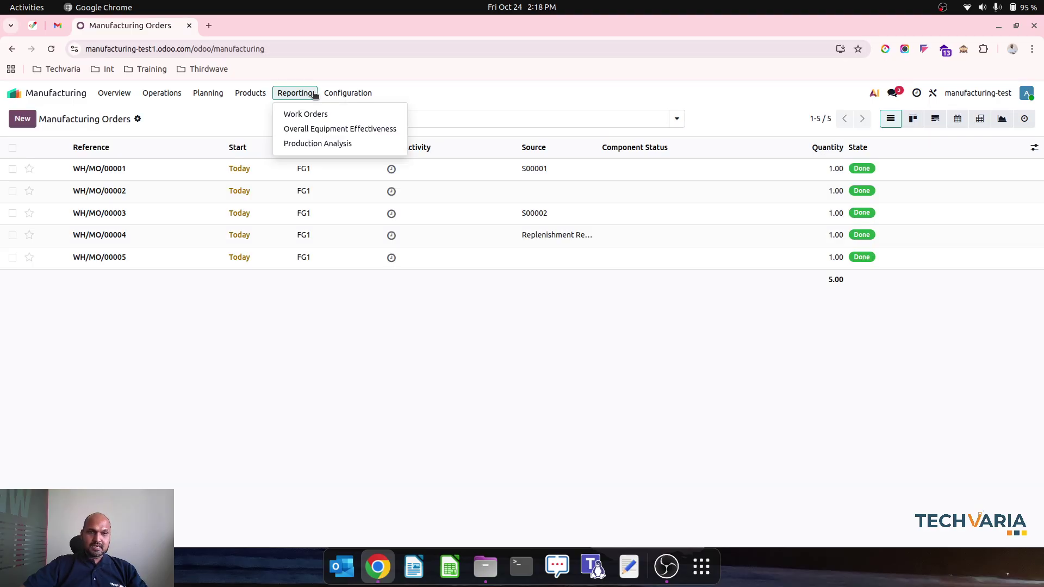
pyautogui.click(329, 144)
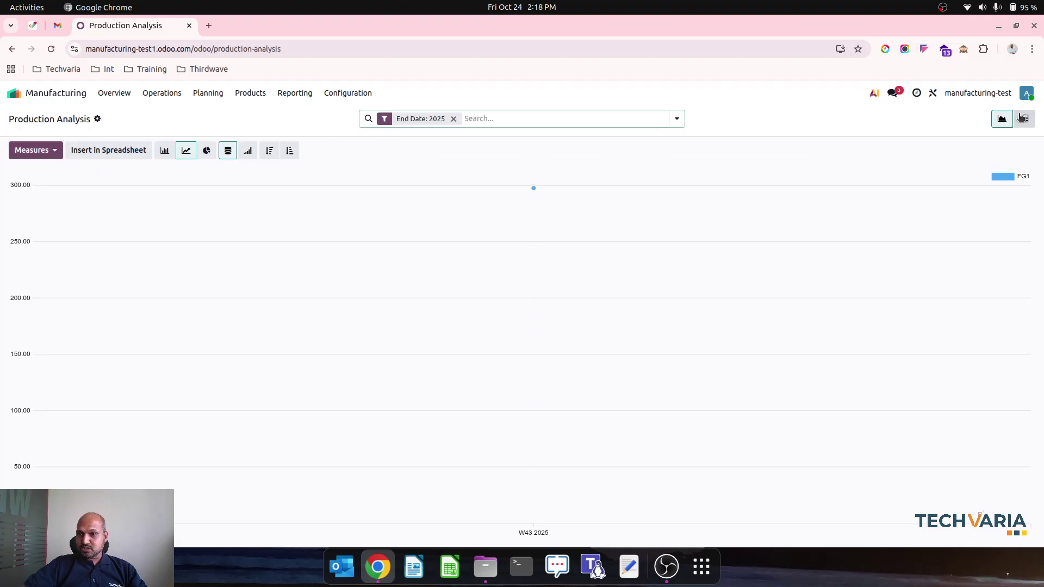
pyautogui.click(1025, 119)
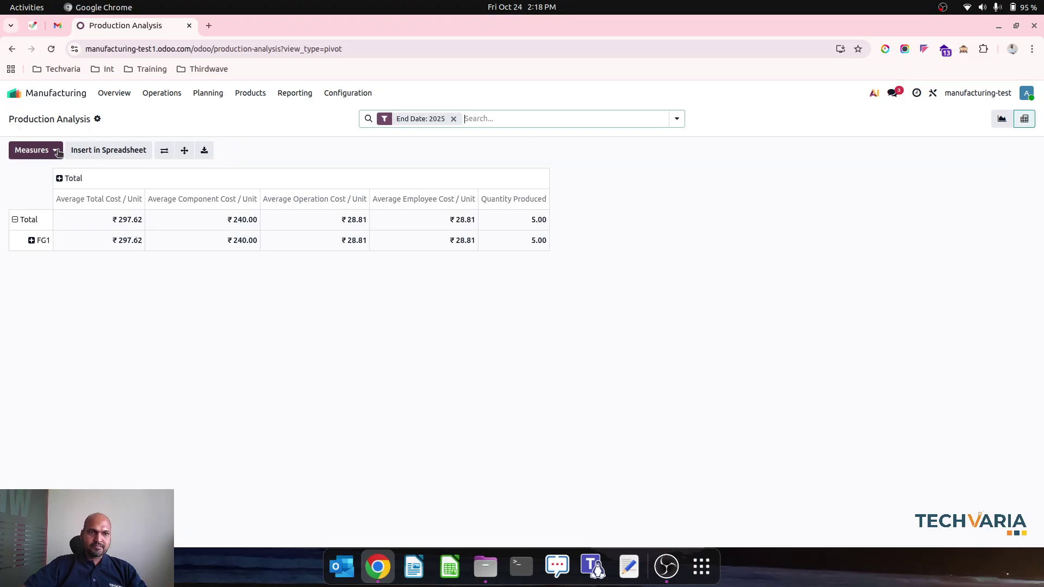
pyautogui.click(60, 179)
pyautogui.click(61, 178)
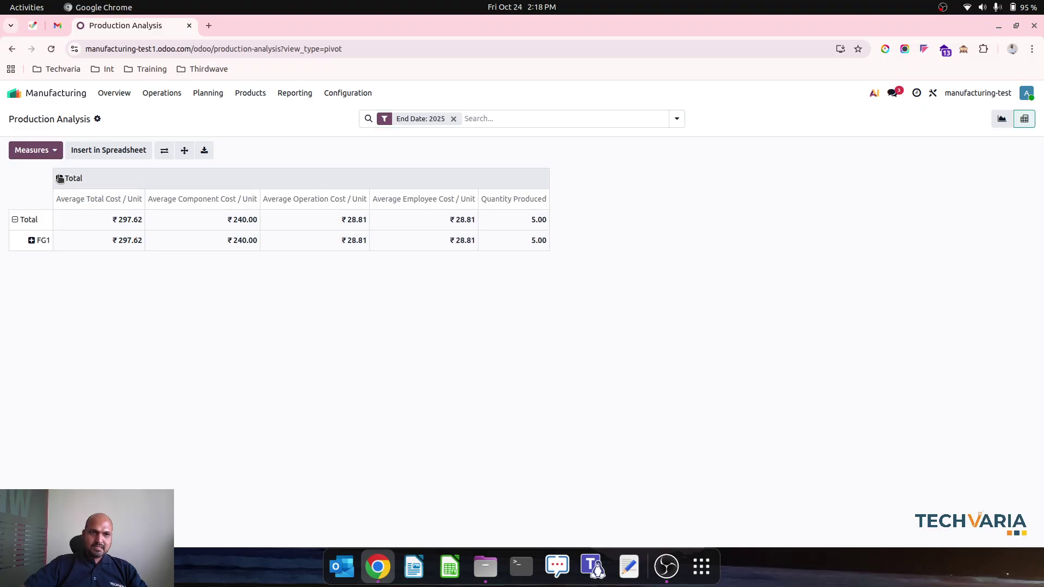
pyautogui.click(35, 153)
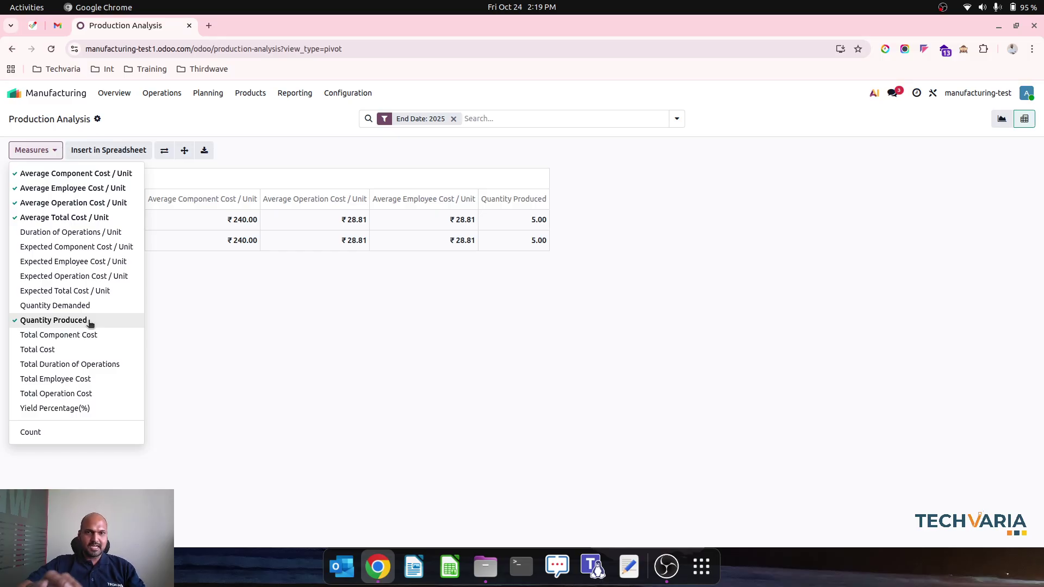
# Clear all the Average cost-per-unit measures from the pivot.
pyautogui.click(90, 320)
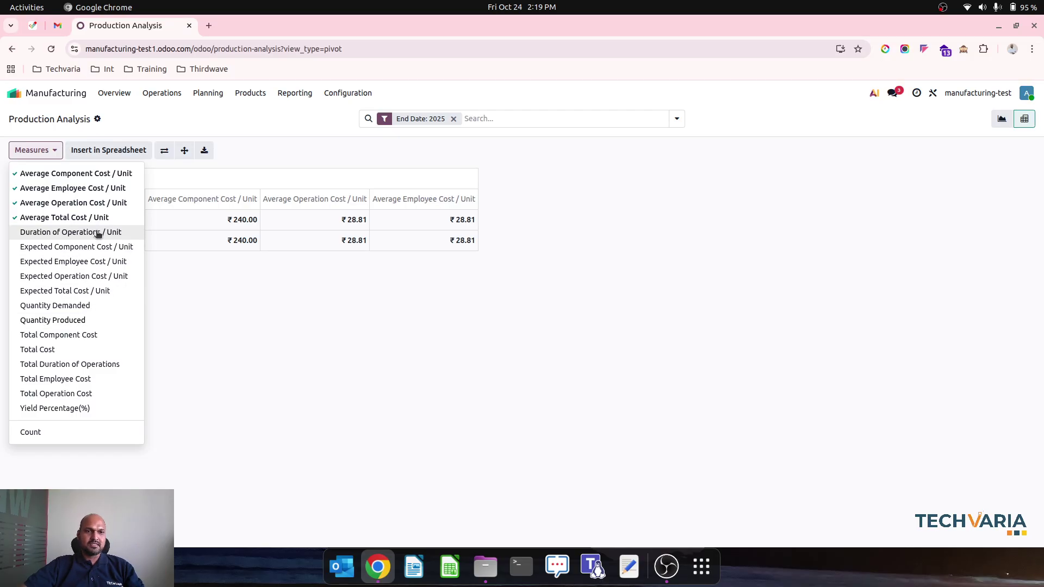
pyautogui.click(98, 217)
pyautogui.click(112, 202)
pyautogui.click(114, 202)
pyautogui.click(120, 190)
pyautogui.click(123, 174)
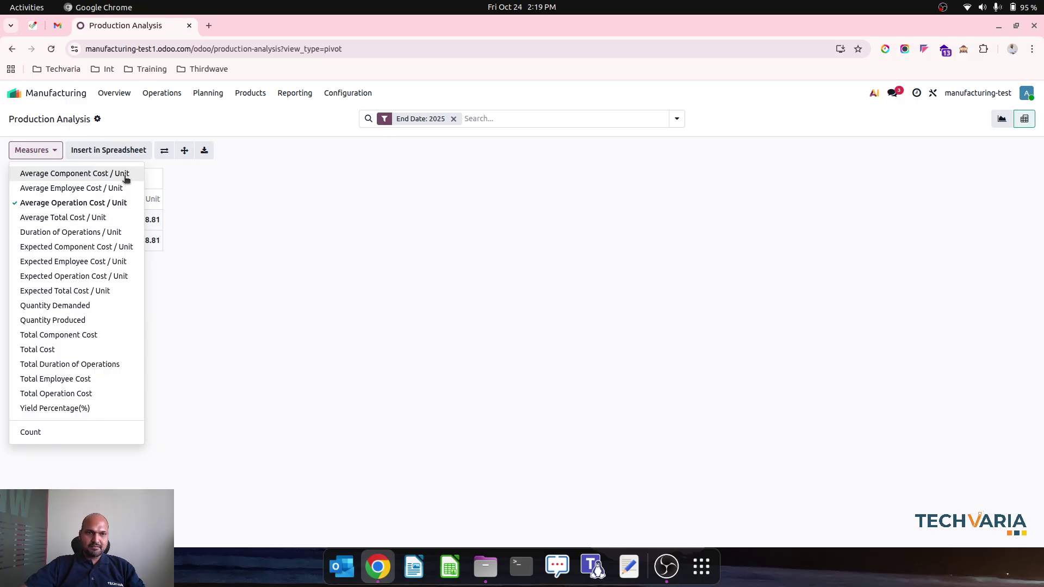
pyautogui.click(116, 203)
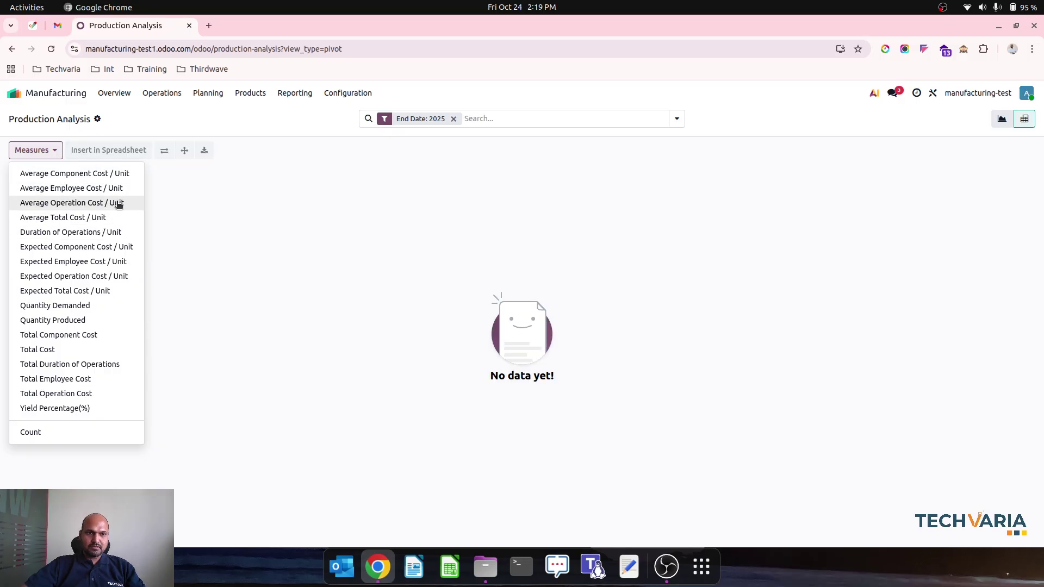
# Add Quantity Demanded, Quantity Produced, Total Component Cost, Total Cost, Expected and Average Total Cost / Unit measures.
pyautogui.click(113, 311)
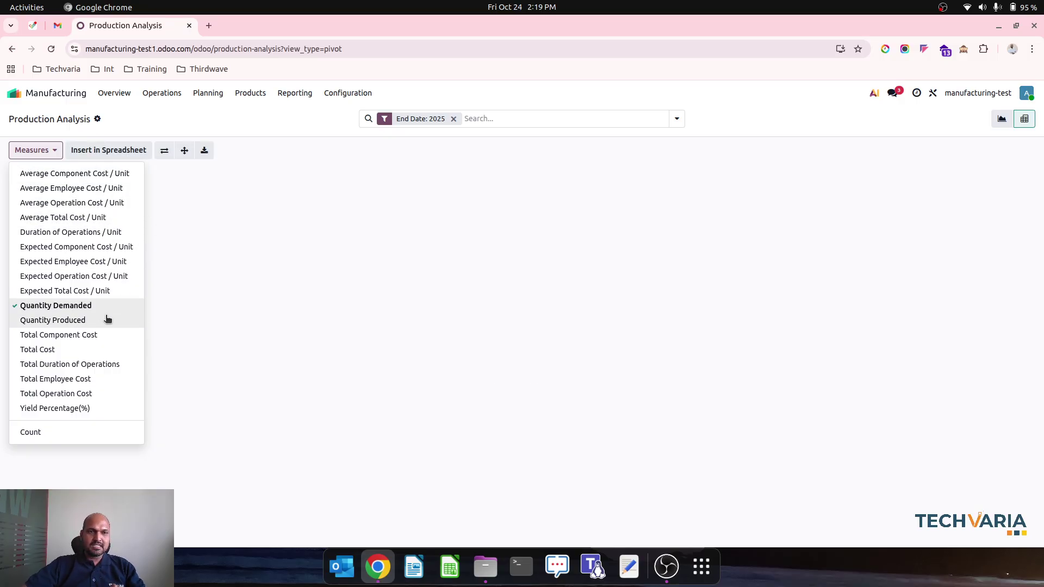
pyautogui.click(108, 320)
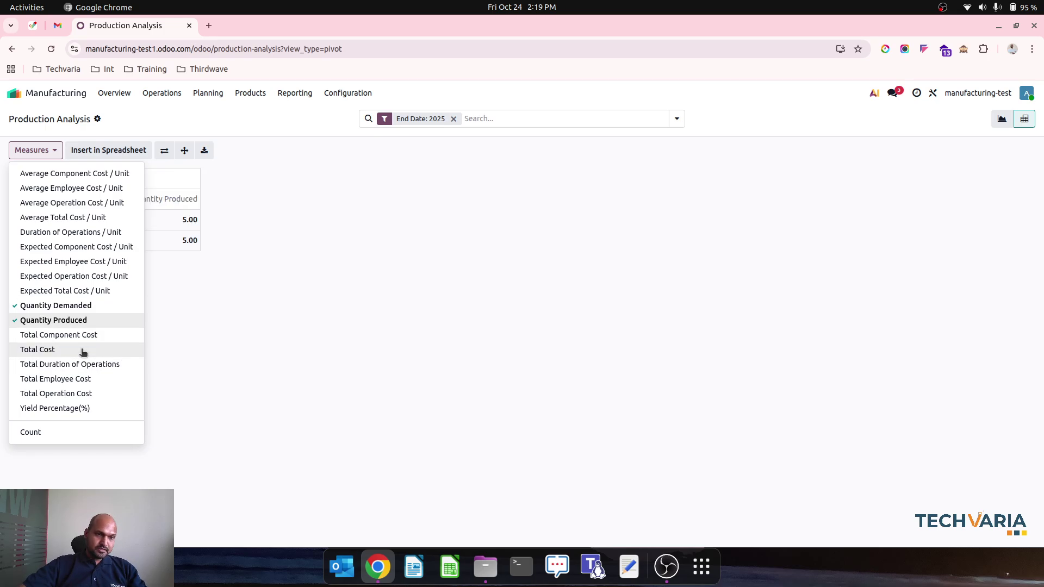
pyautogui.click(89, 335)
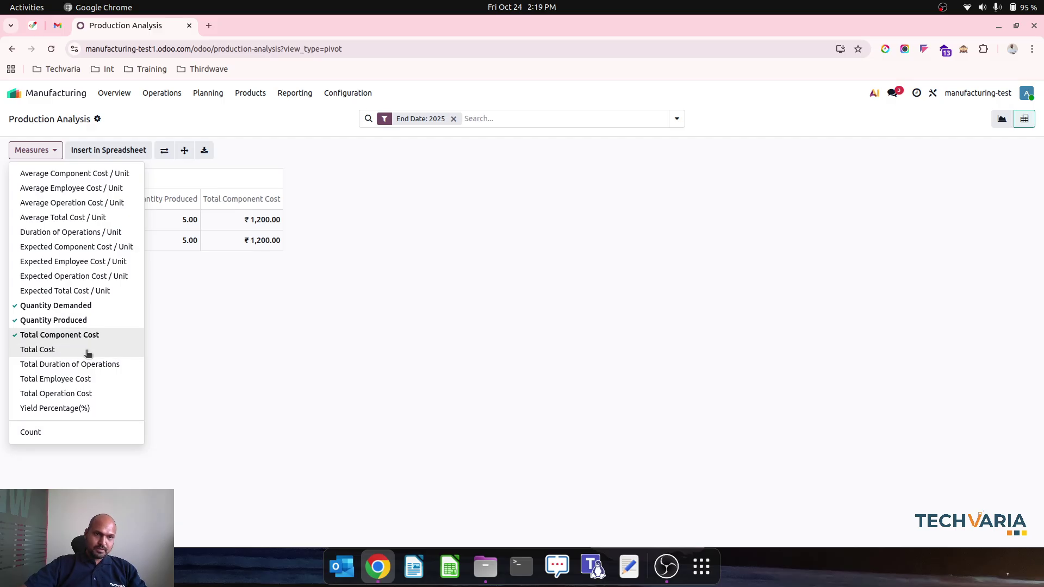
pyautogui.click(87, 352)
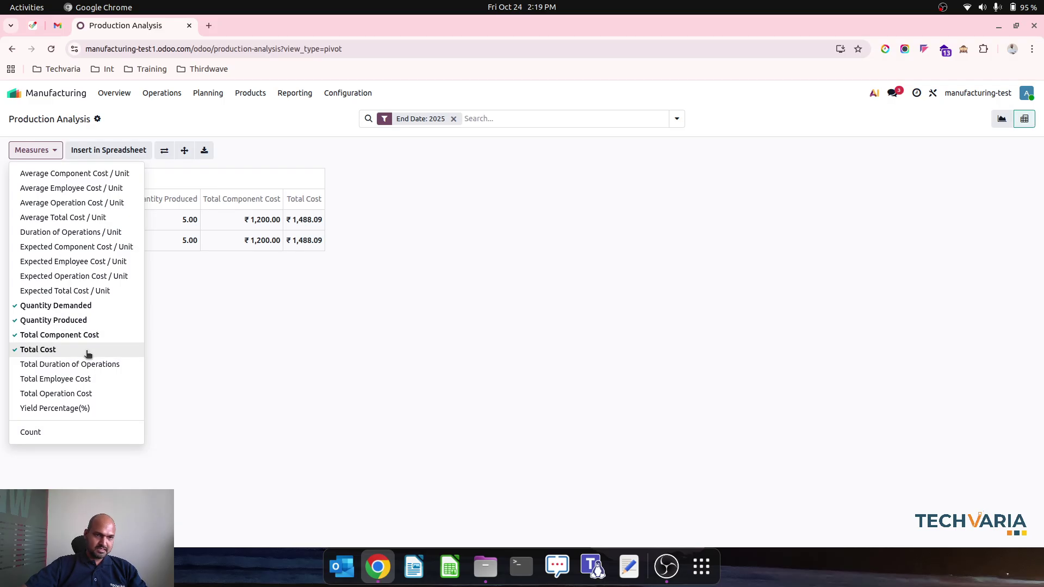
pyautogui.click(88, 294)
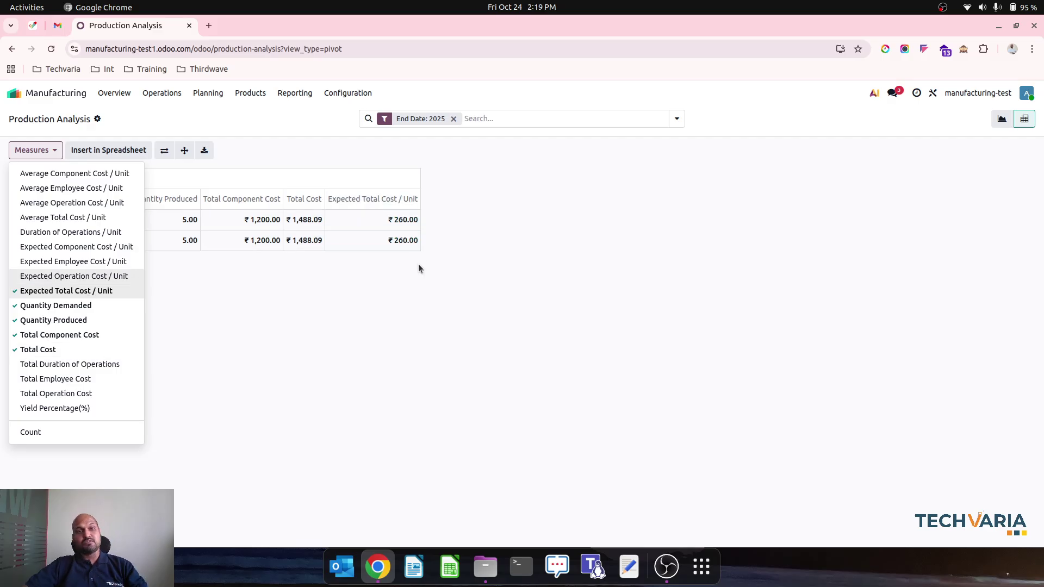
pyautogui.click(124, 219)
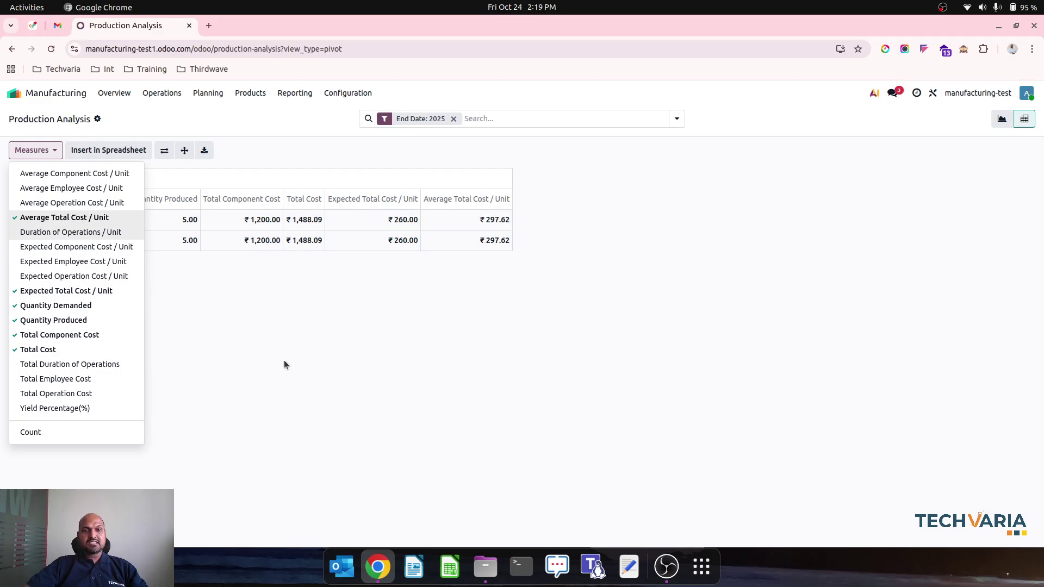
pyautogui.click(326, 401)
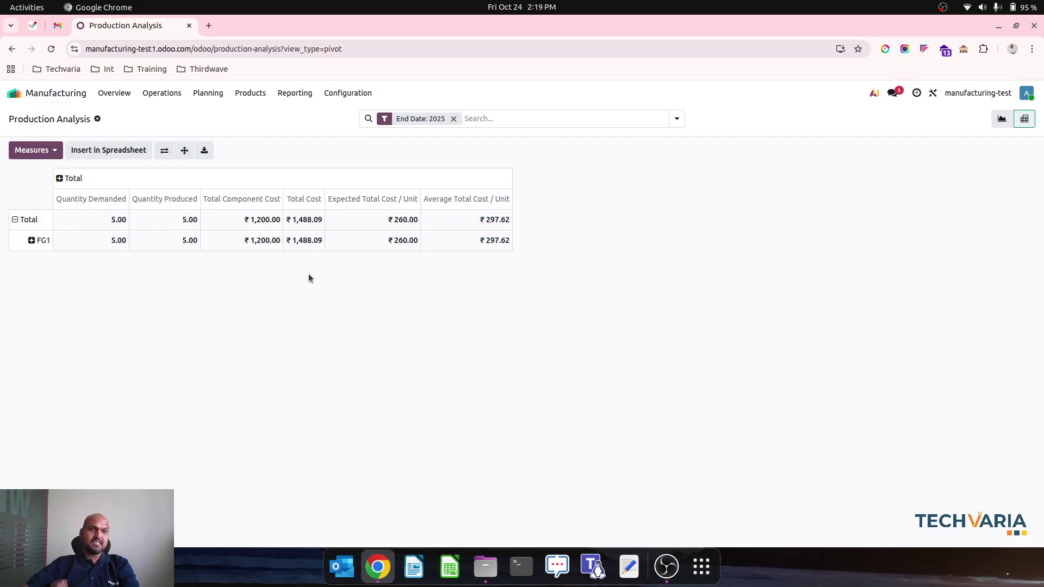
# Group the FG1 row by Manufacturing Order, showing rows WH/MO/00001 through WH/MO/00005.
pyautogui.click(32, 241)
pyautogui.click(67, 304)
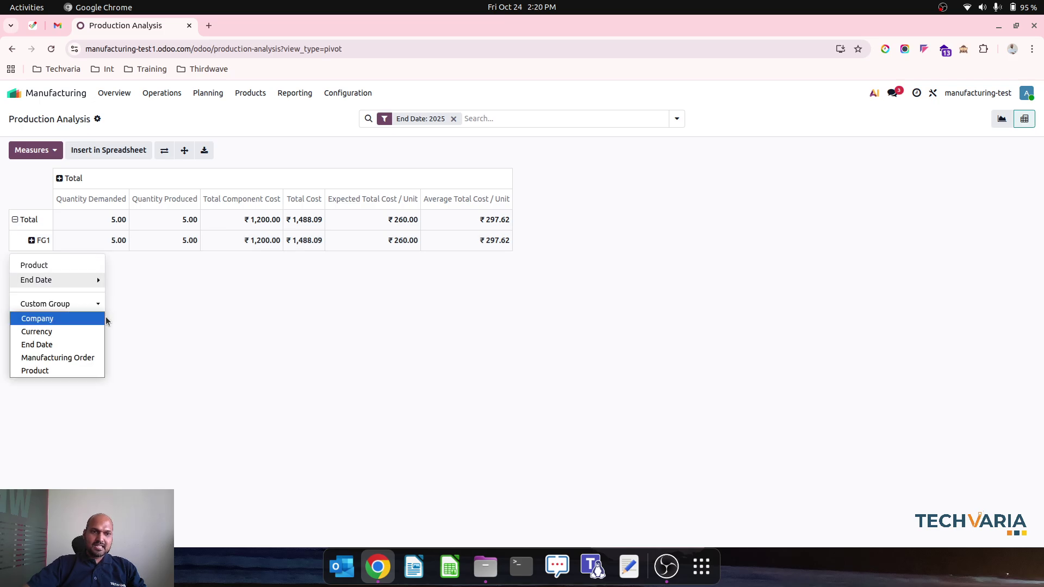
pyautogui.click(73, 367)
pyautogui.click(34, 241)
pyautogui.click(34, 241)
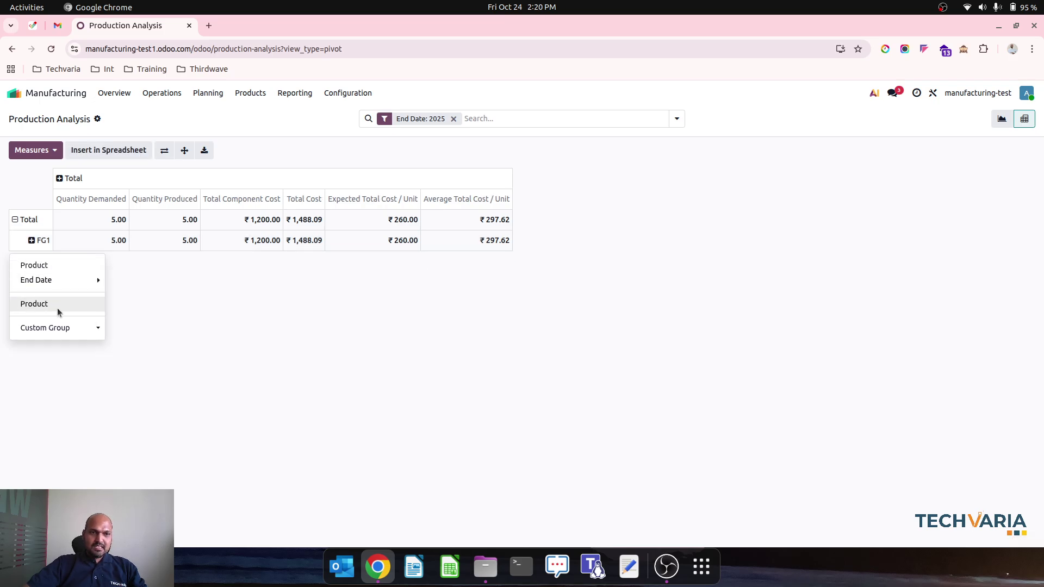
pyautogui.click(65, 329)
pyautogui.click(74, 379)
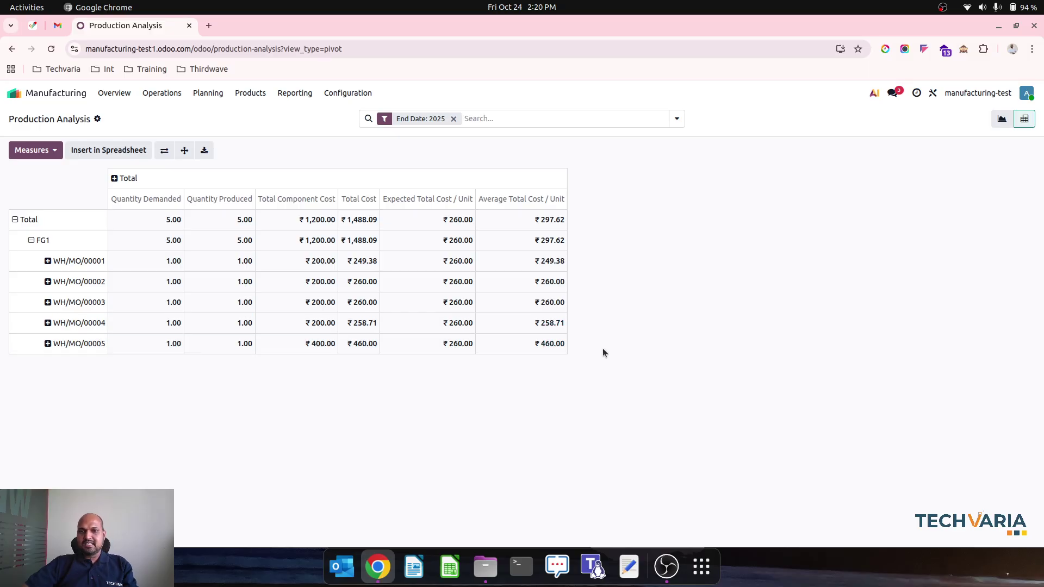
# Create and save a new manufacturing order WH/MO/00006 for product FG1.
pyautogui.click(161, 93)
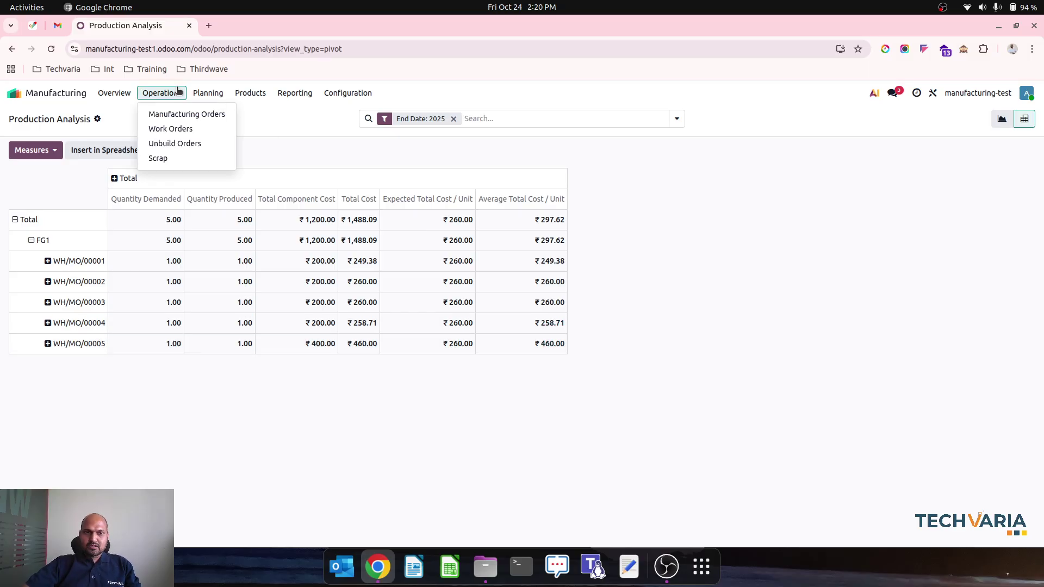
pyautogui.click(194, 116)
pyautogui.click(22, 118)
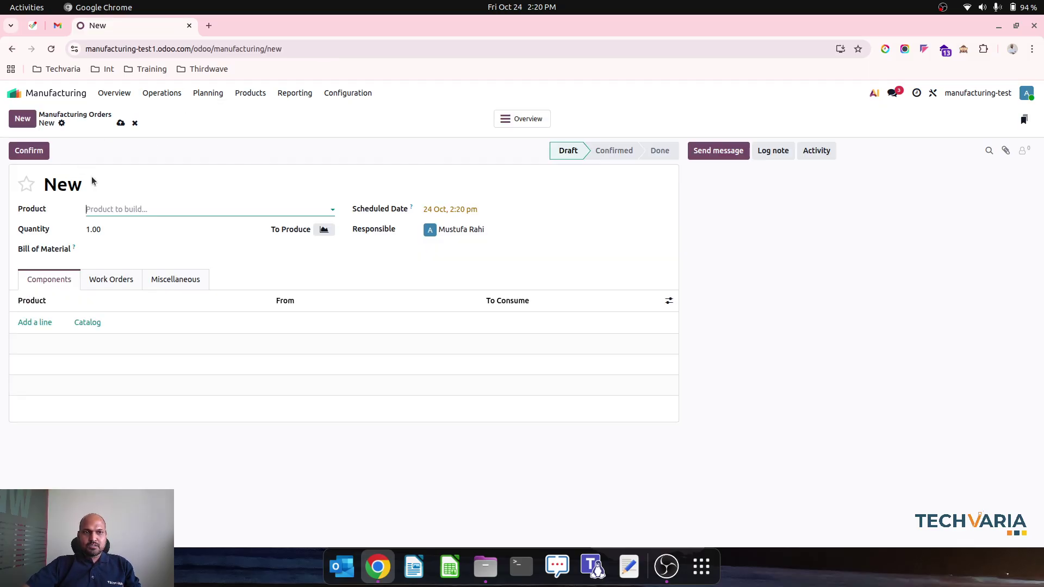
pyautogui.click(125, 207)
pyautogui.click(125, 231)
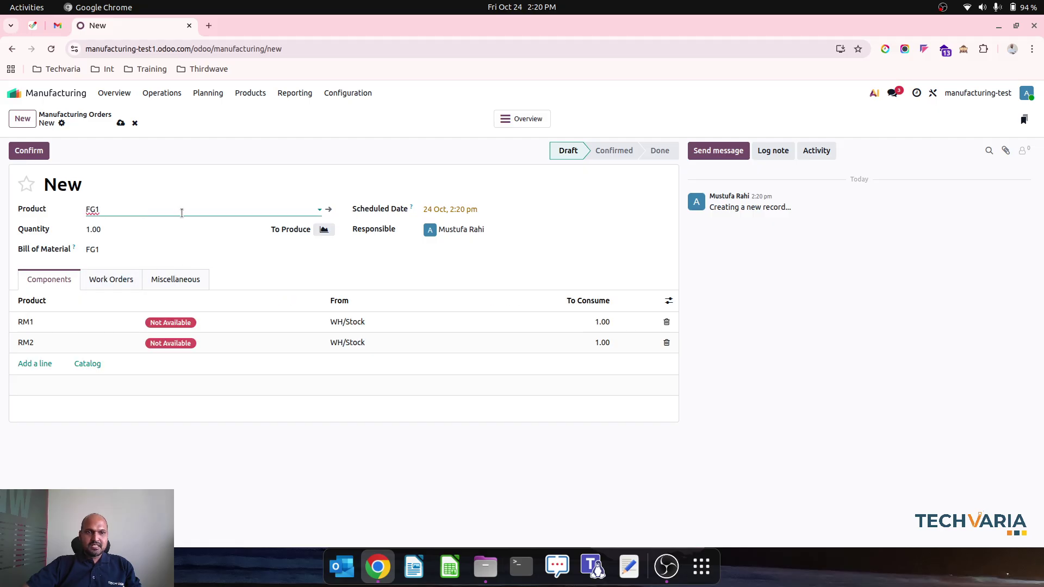
pyautogui.click(120, 124)
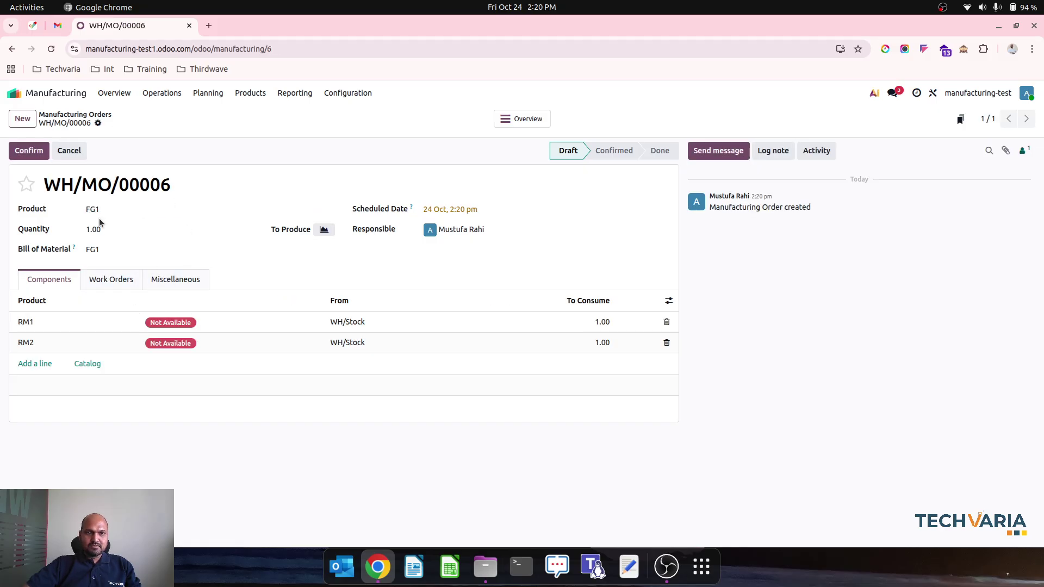
# Confirm WH/MO/00006 and check its cost overview before returning to the order form.
pyautogui.click(29, 150)
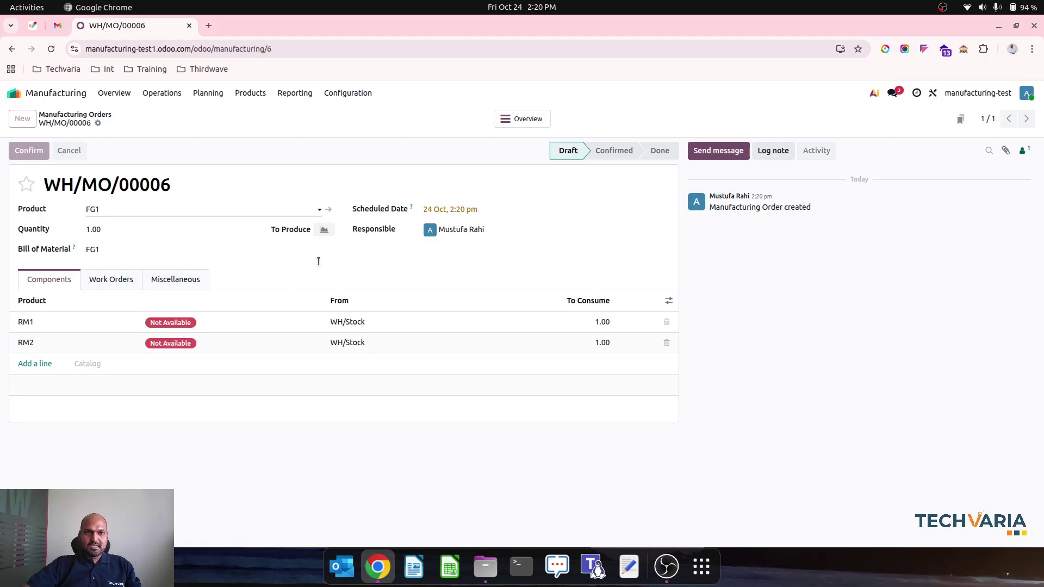
pyautogui.click(522, 121)
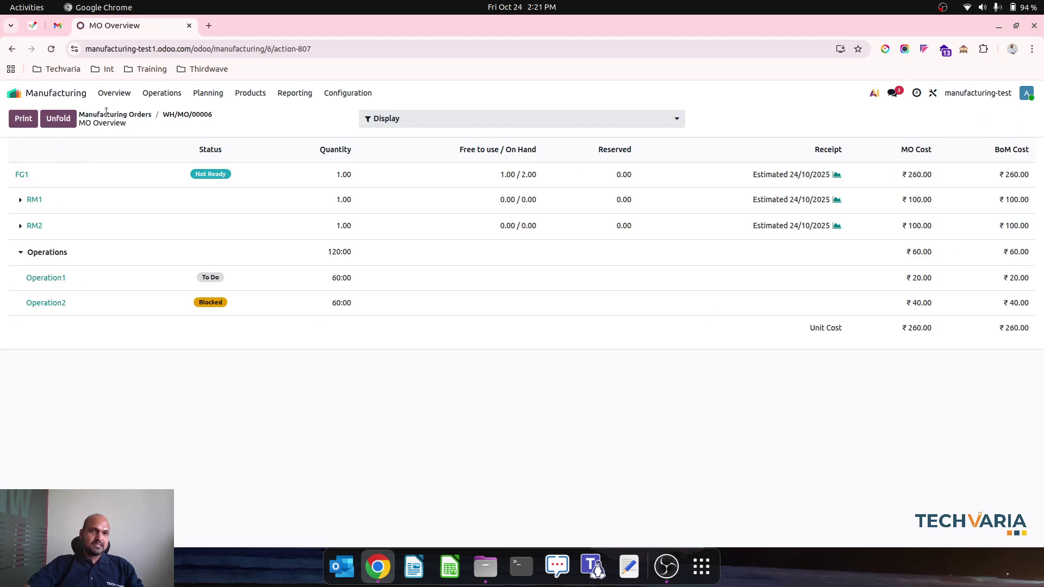
pyautogui.click(187, 114)
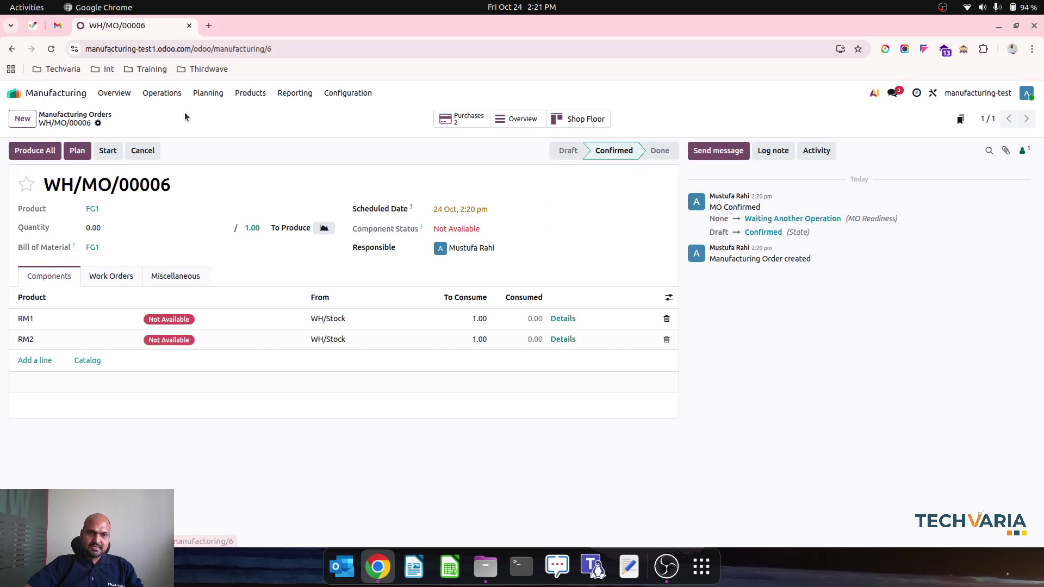
# Set RM2's unit price to 120 on P00012, confirm it and validate its receipt.
pyautogui.click(473, 115)
pyautogui.click(275, 172)
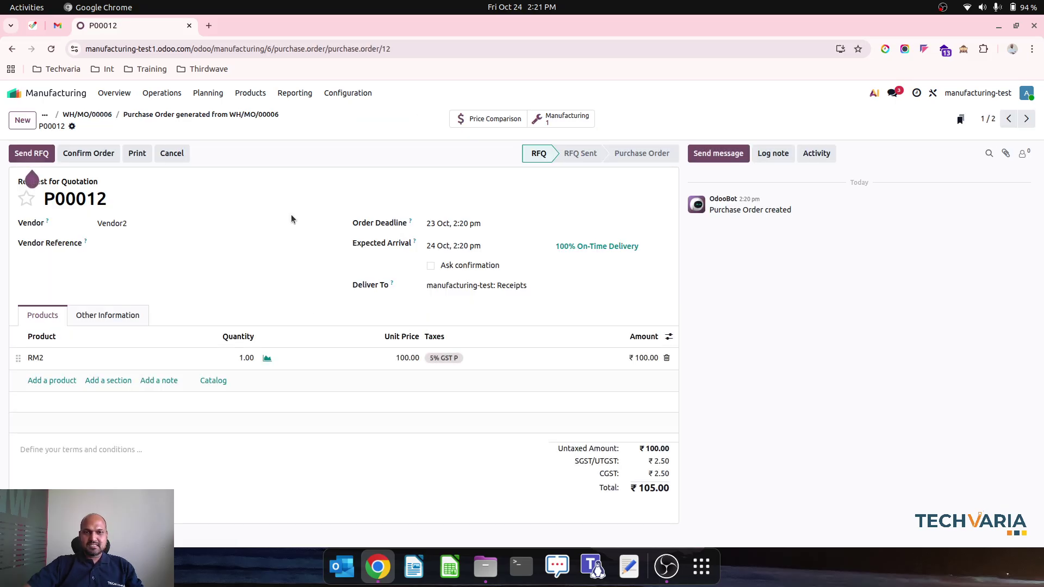
pyautogui.click(403, 363)
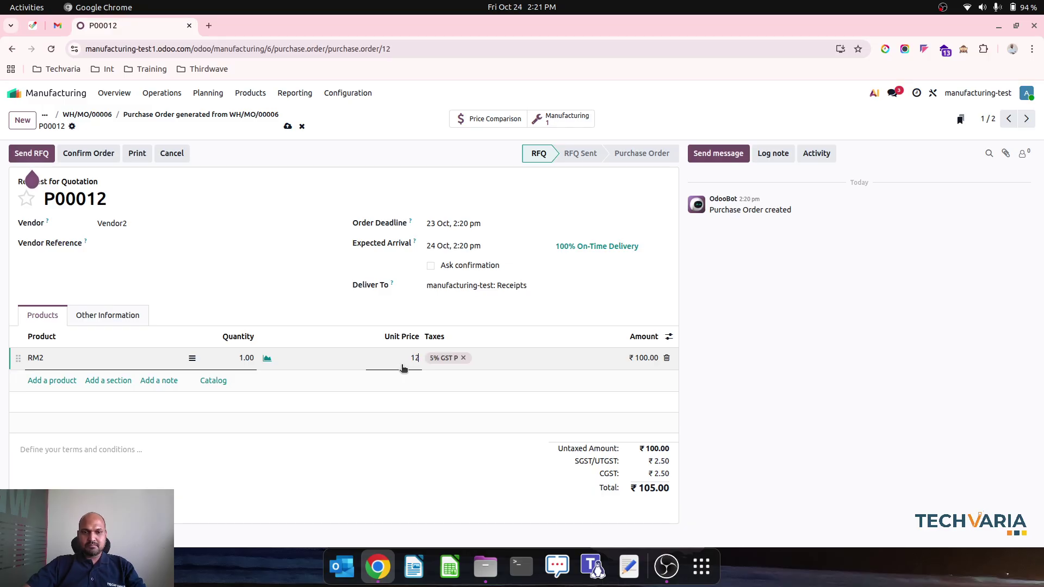
pyautogui.click(99, 154)
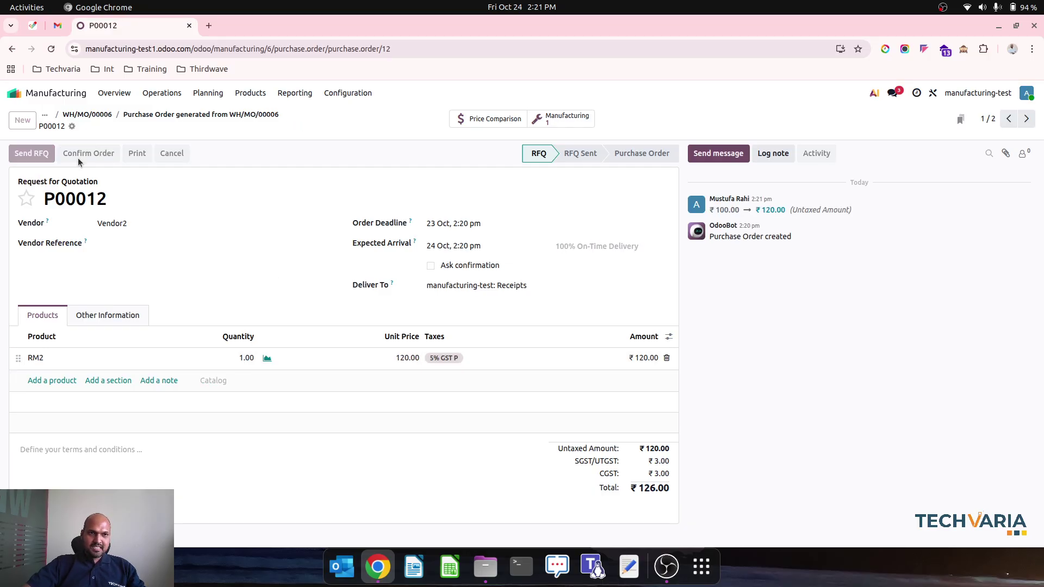
pyautogui.click(32, 155)
pyautogui.click(43, 152)
pyautogui.click(239, 118)
pyautogui.click(164, 113)
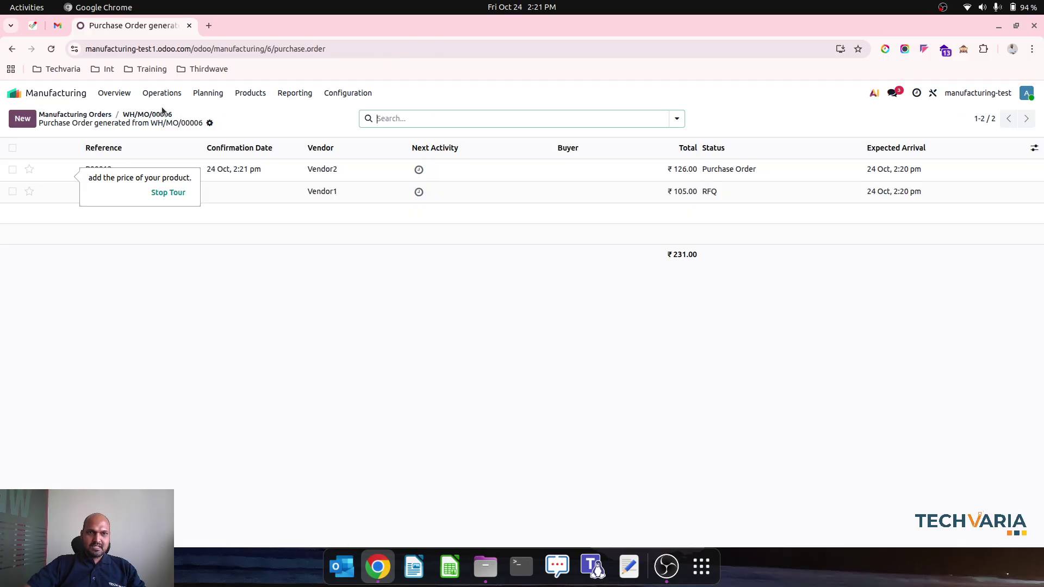
# Set RM1's unit price to 200 on P00011, confirm it and validate receipt WH/IN/00012.
pyautogui.click(190, 192)
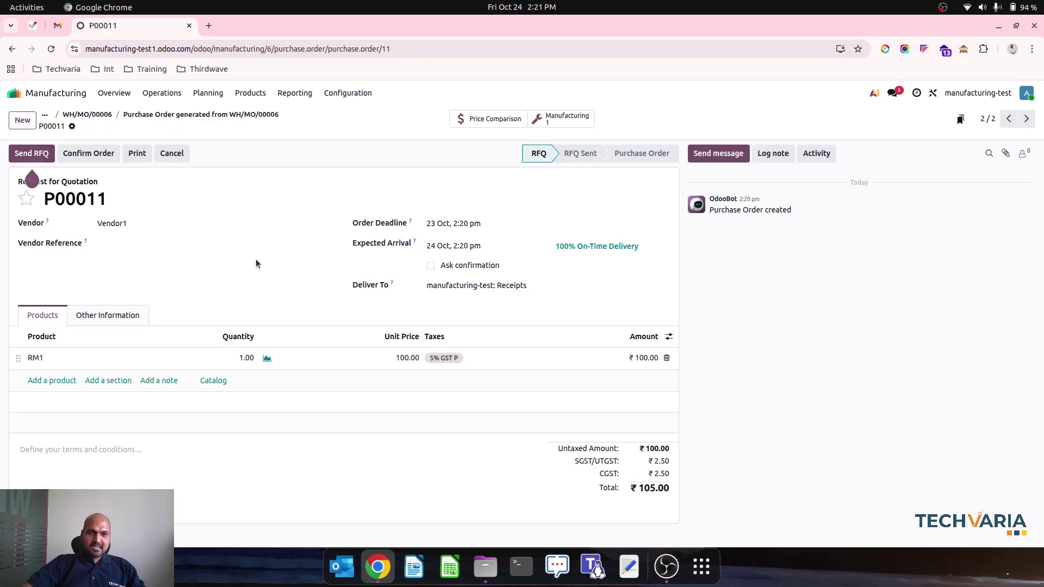
pyautogui.click(381, 360)
pyautogui.write('200')
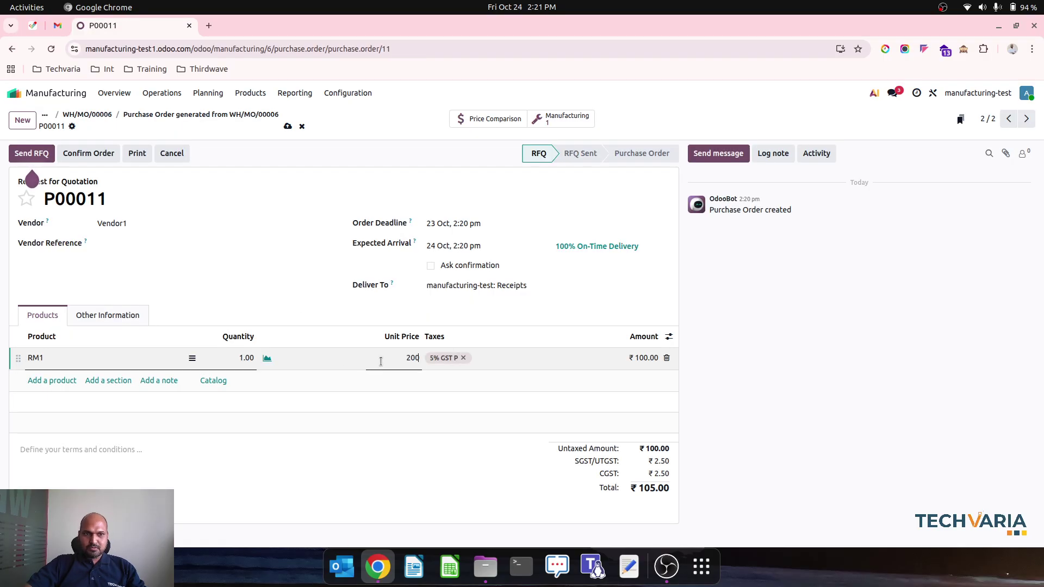
pyautogui.click(288, 126)
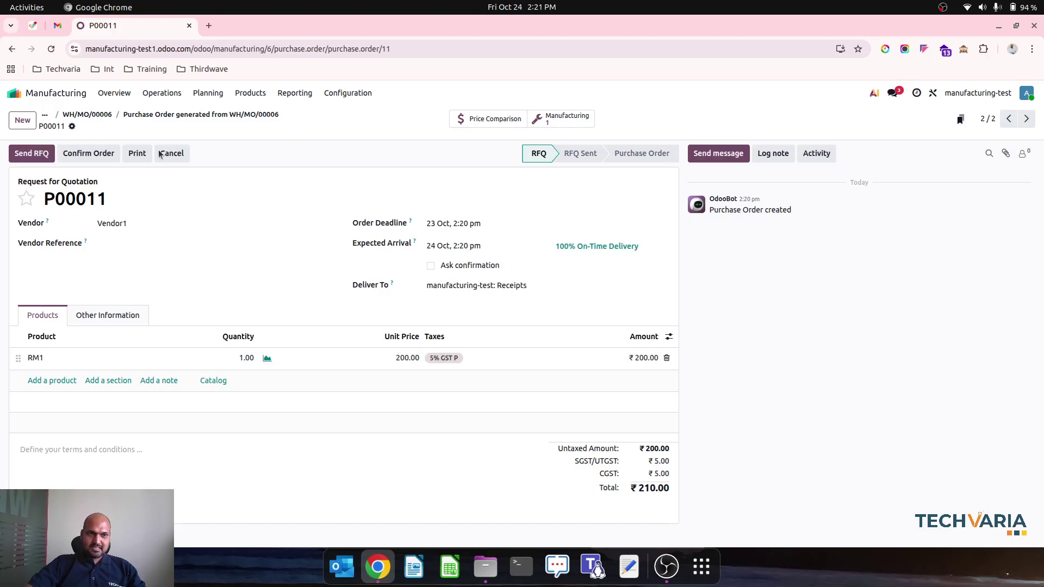
pyautogui.click(76, 154)
pyautogui.click(31, 155)
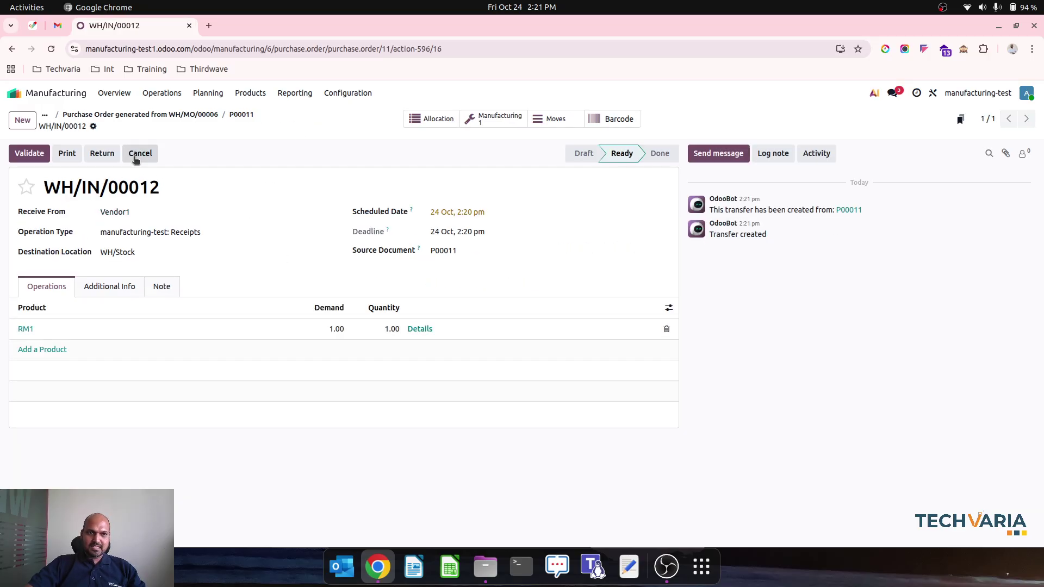
pyautogui.click(29, 153)
pyautogui.click(176, 116)
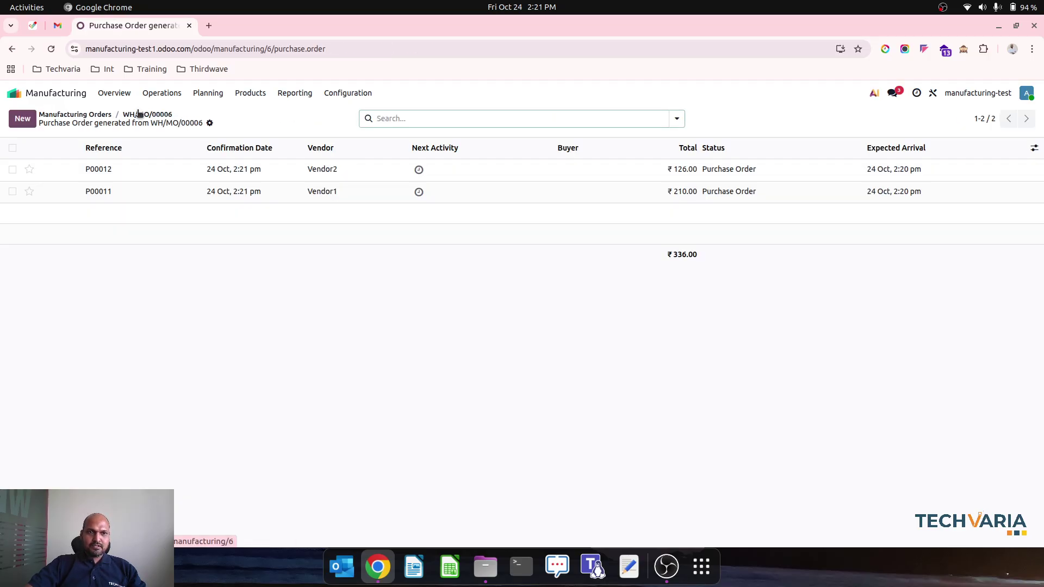
pyautogui.click(14, 93)
# Create vendor bills for purchase orders P00012 and P00011.
pyautogui.click(412, 326)
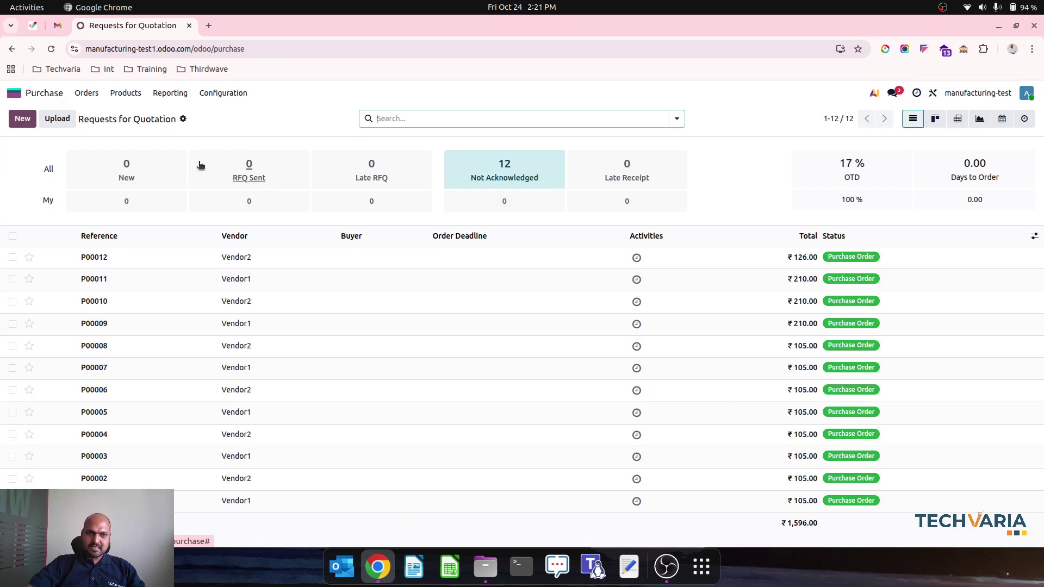
pyautogui.click(102, 94)
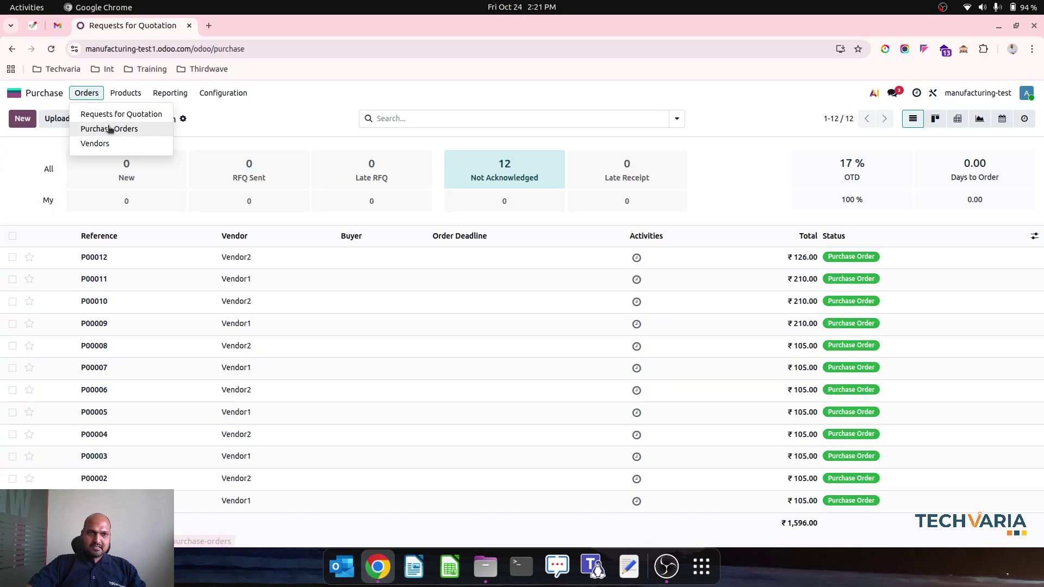
pyautogui.click(79, 130)
pyautogui.click(12, 169)
pyautogui.click(12, 191)
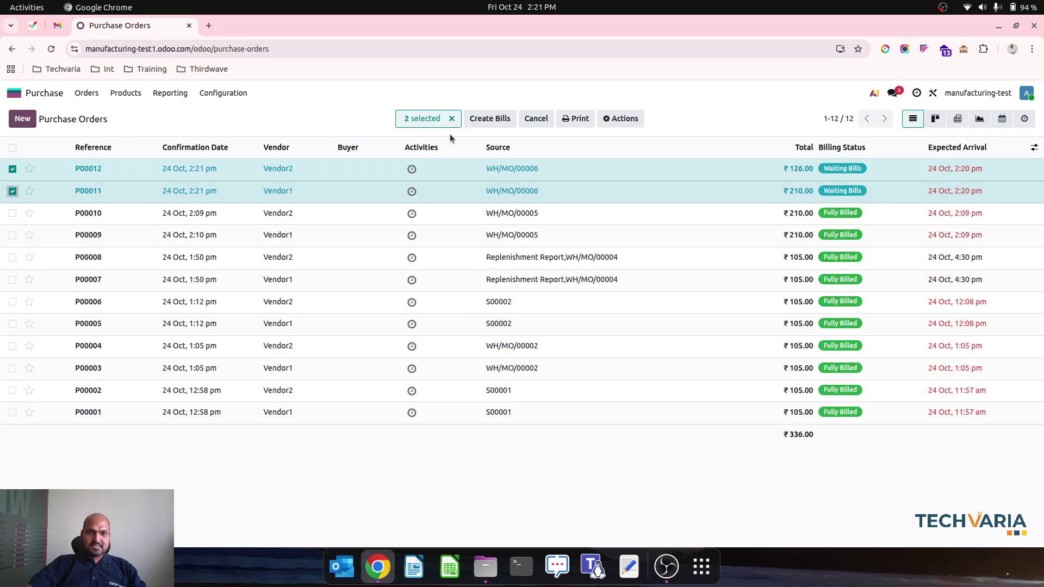
pyautogui.click(489, 119)
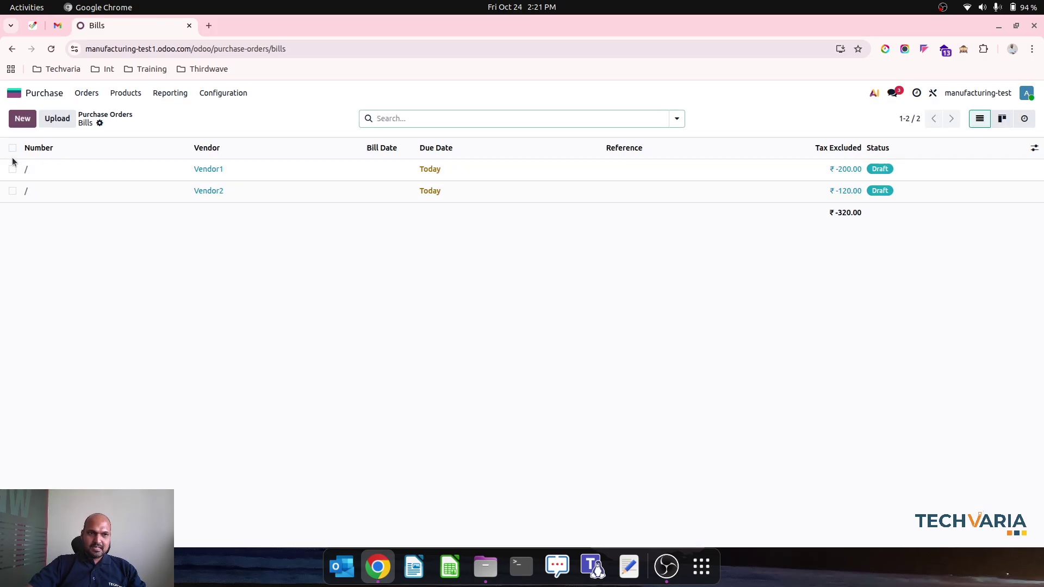
# Post both draft bills and view the Vendor1 bill's journal items.
pyautogui.click(12, 147)
pyautogui.click(609, 118)
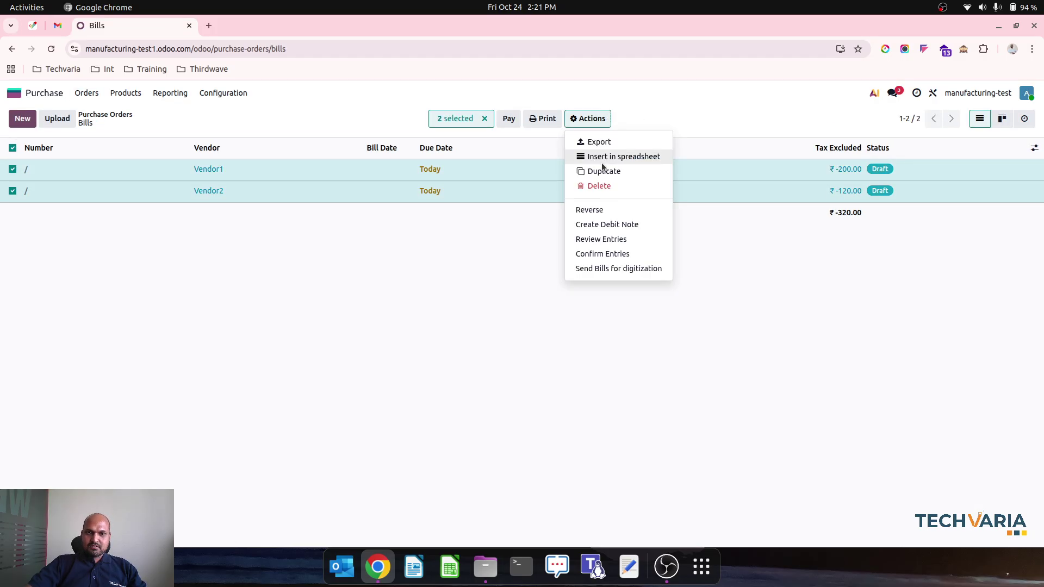
pyautogui.click(613, 254)
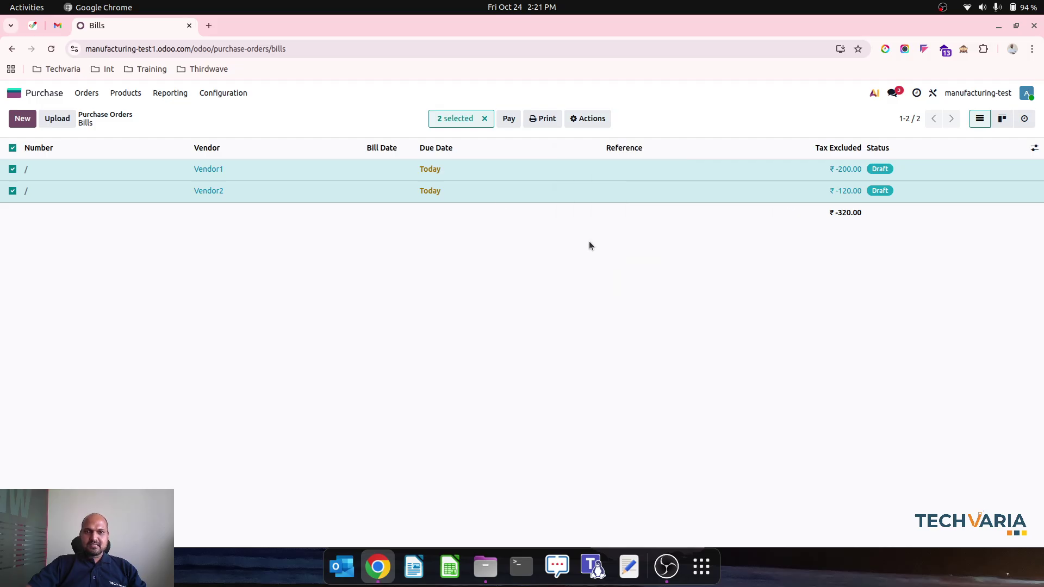
pyautogui.click(434, 170)
pyautogui.click(116, 366)
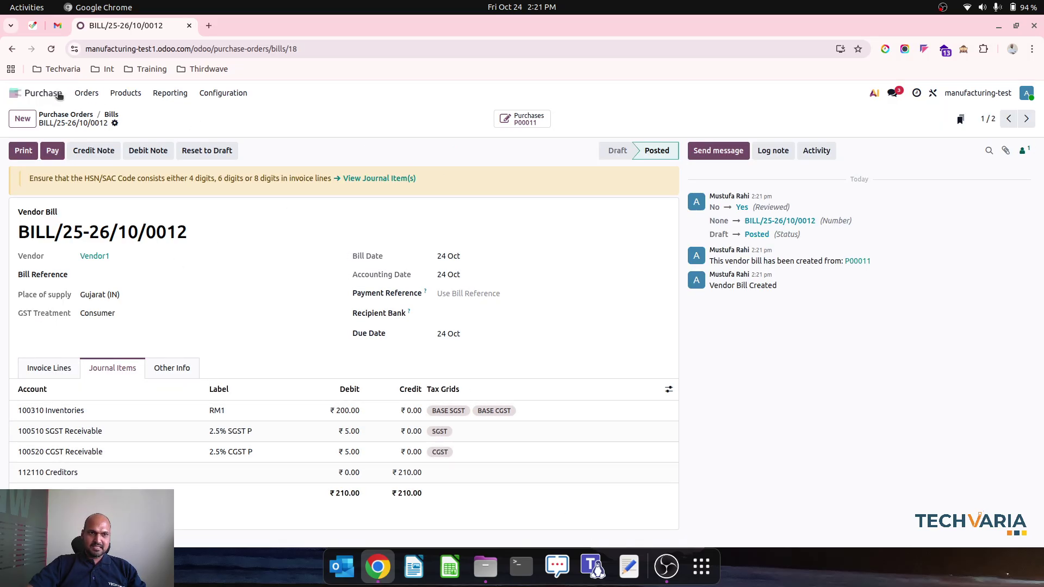
# Open WH/MO/00006, review its ₹380 cost overview, and return to the order form.
pyautogui.click(14, 93)
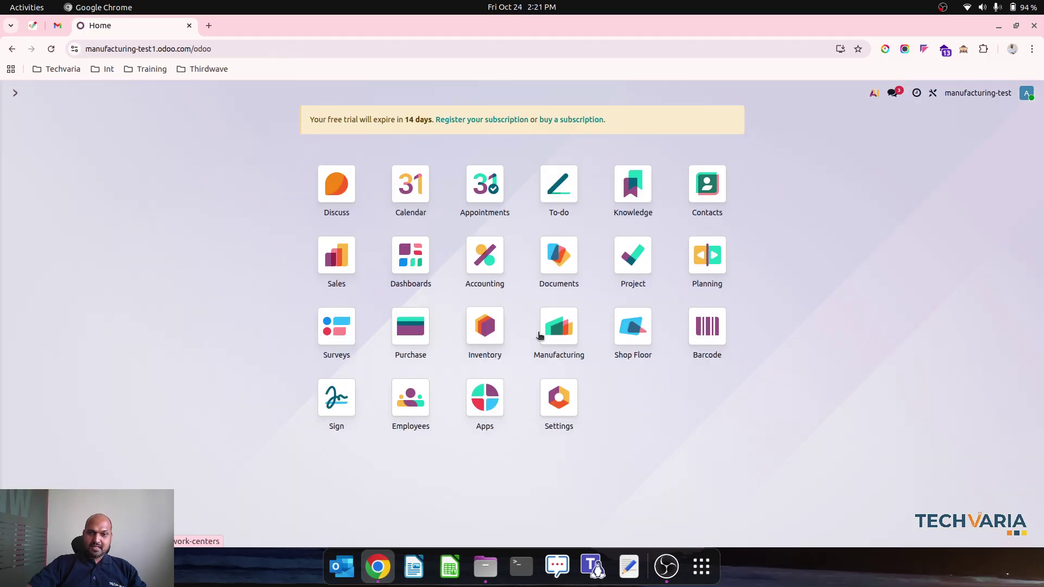
pyautogui.click(544, 331)
pyautogui.click(182, 95)
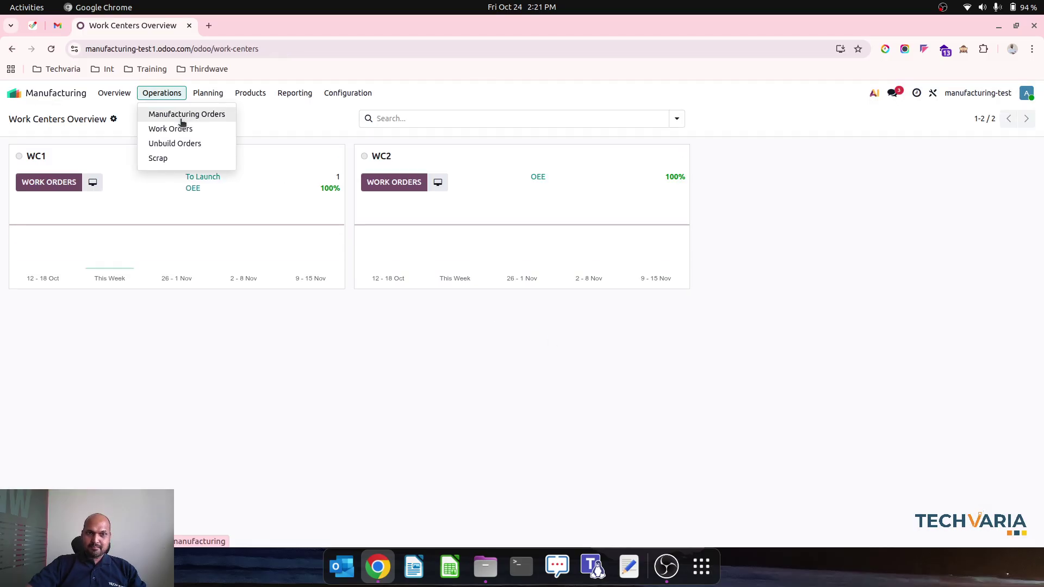
pyautogui.click(182, 116)
pyautogui.click(246, 165)
pyautogui.click(543, 119)
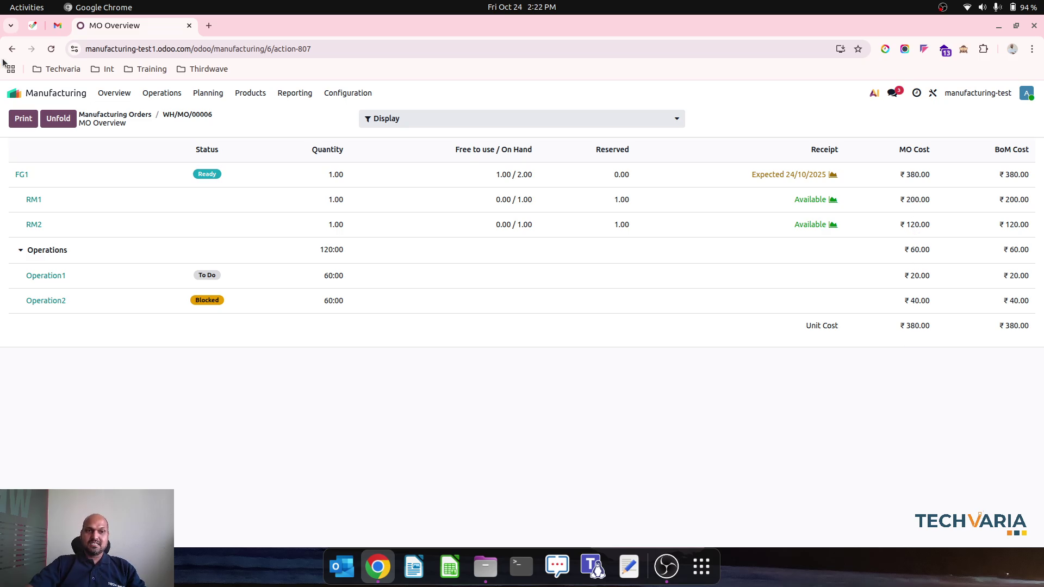
pyautogui.click(191, 116)
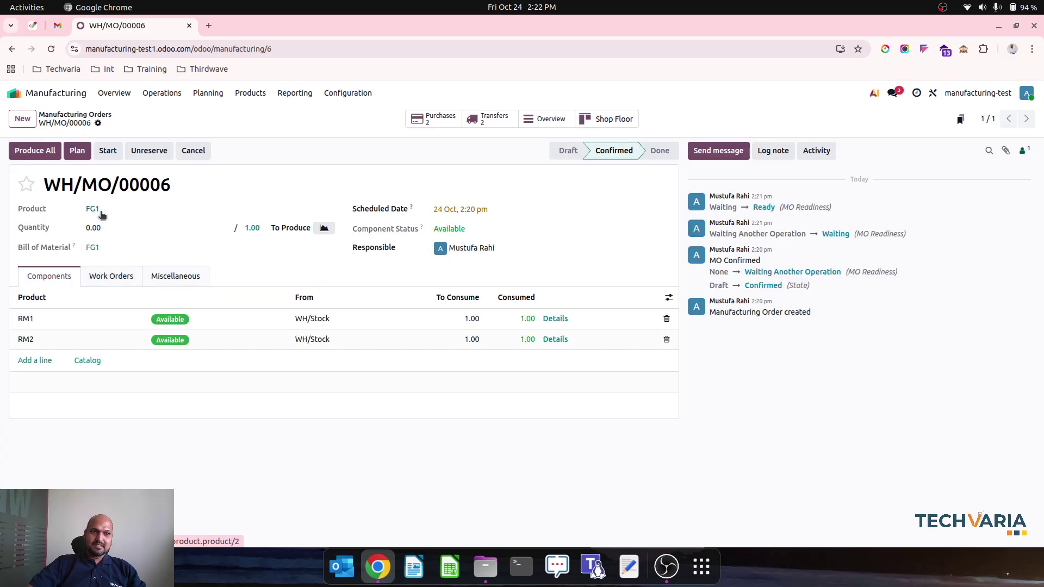
# Plan WH/MO/00006, then start and finish work orders Operation1 and Operation2.
pyautogui.click(77, 150)
pyautogui.click(111, 278)
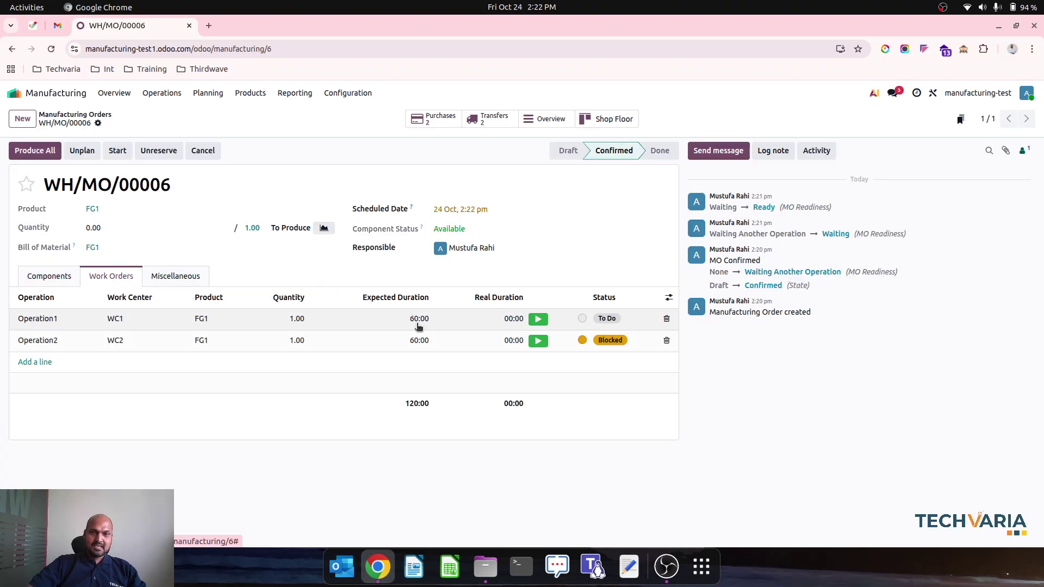
pyautogui.click(538, 319)
pyautogui.click(539, 341)
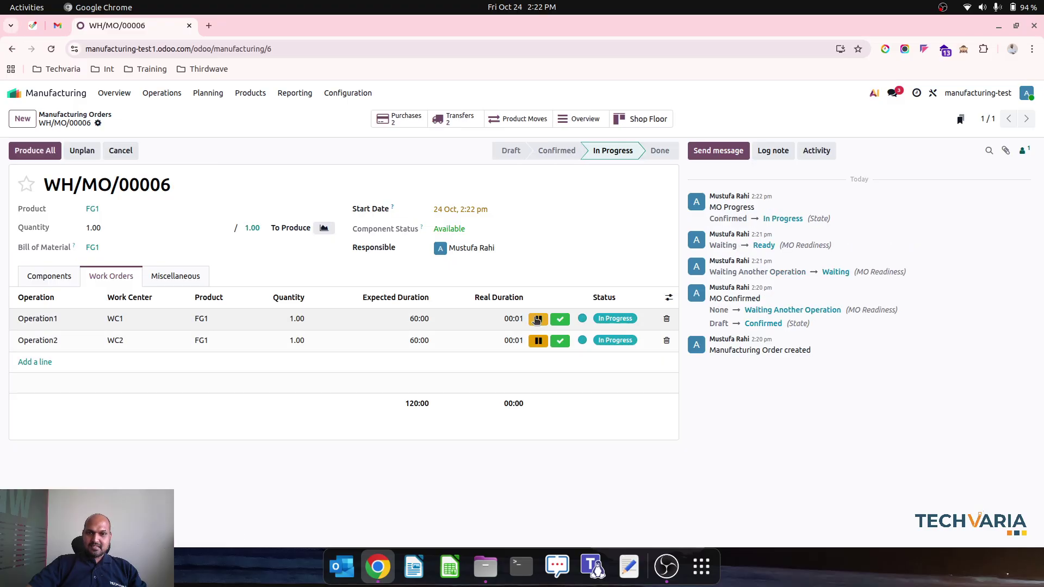
pyautogui.click(552, 319)
pyautogui.click(560, 341)
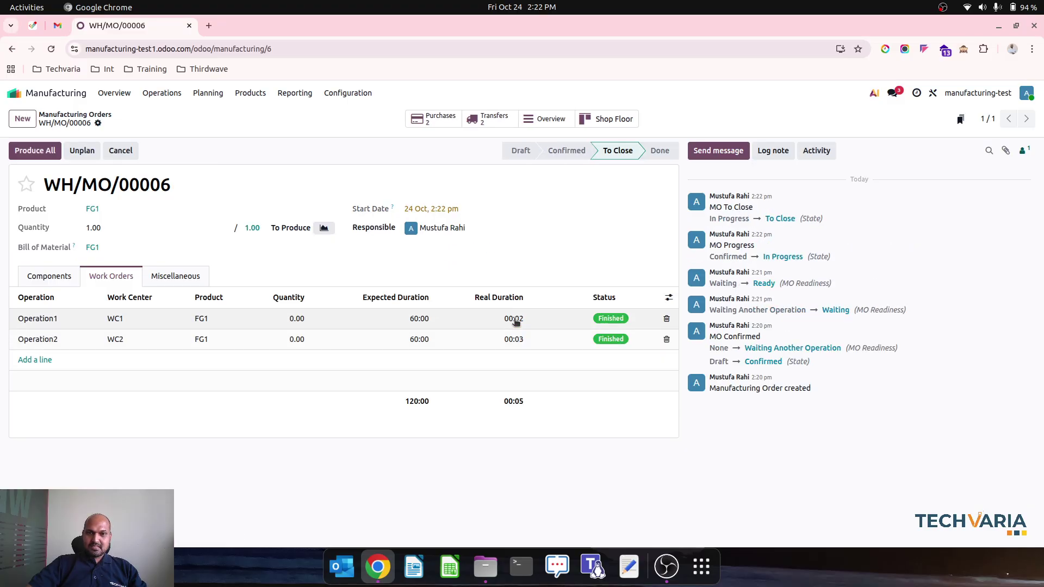
# Change Operation1's time-tracking start to 2:00pm and save the manufacturing order.
pyautogui.click(516, 319)
pyautogui.click(471, 352)
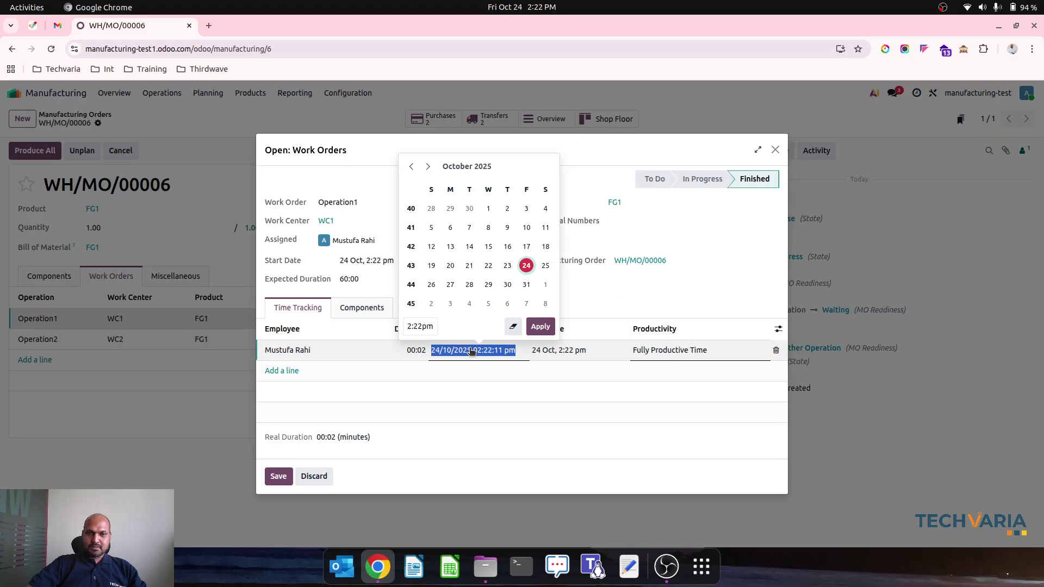
pyautogui.click(419, 327)
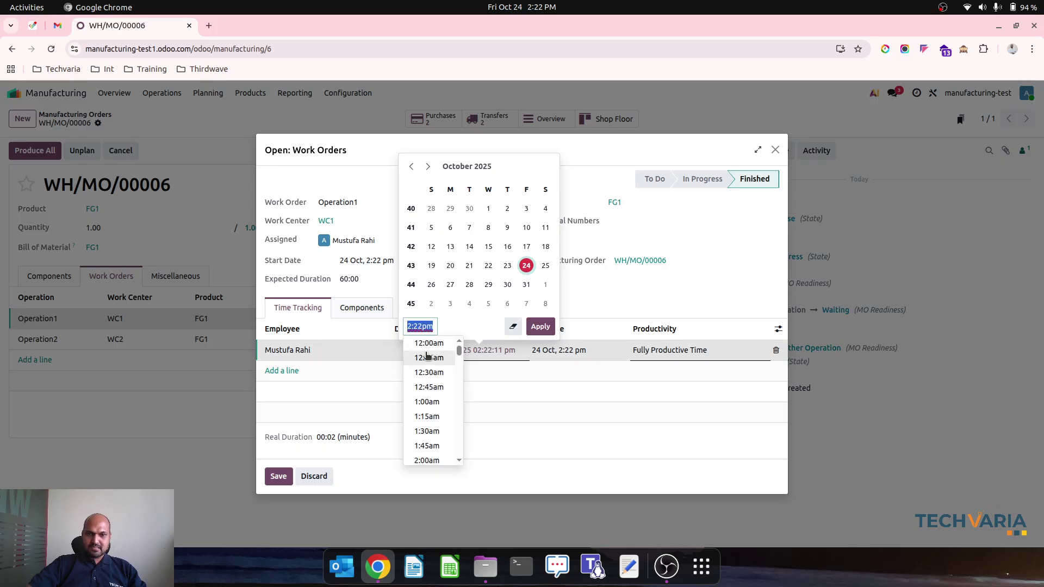
pyautogui.press('BackSpace')
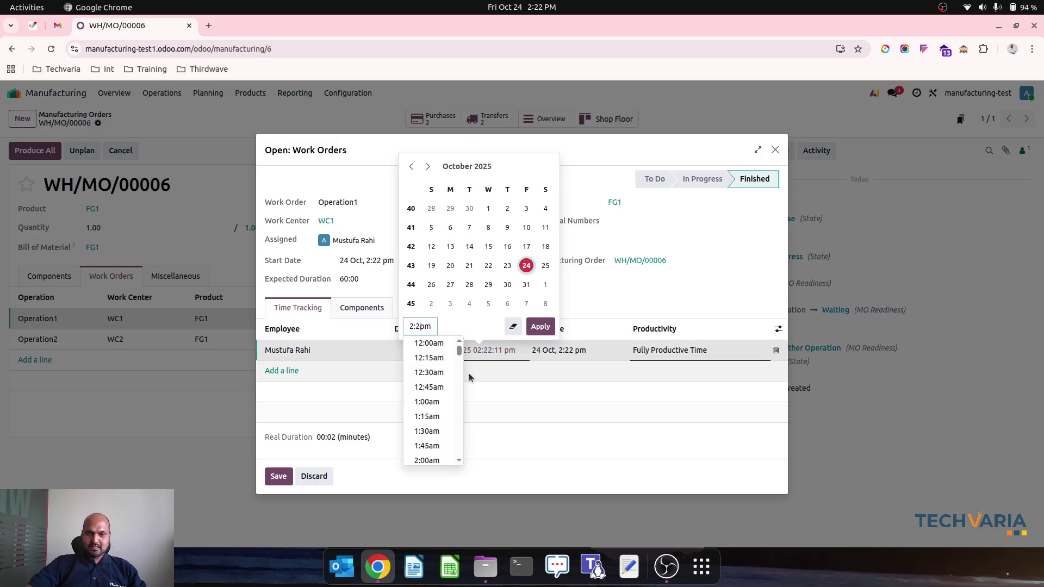
pyautogui.press('BackSpace')
pyautogui.write('00')
pyautogui.press('Return')
pyautogui.click(278, 476)
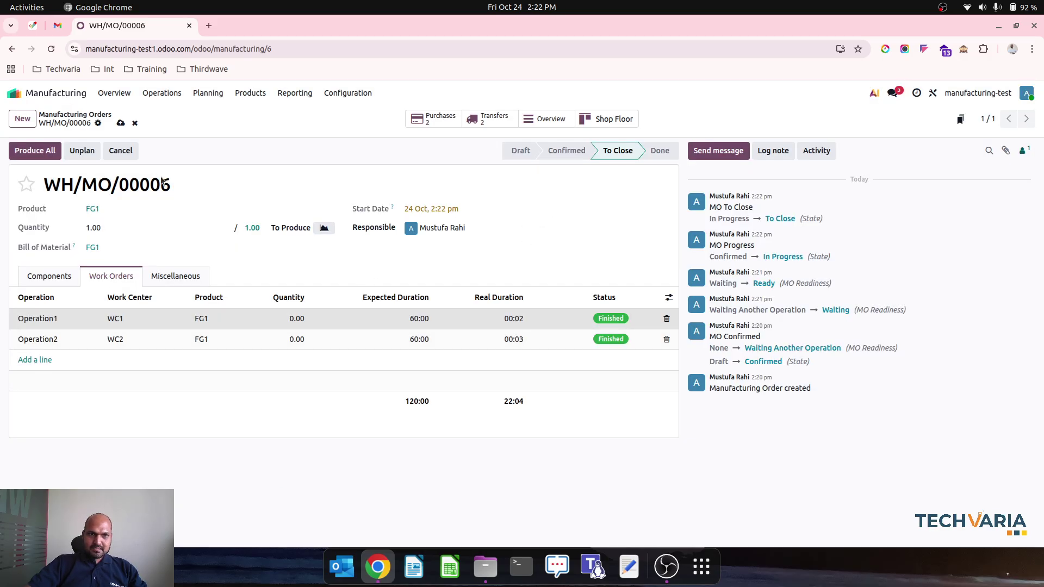
pyautogui.click(121, 123)
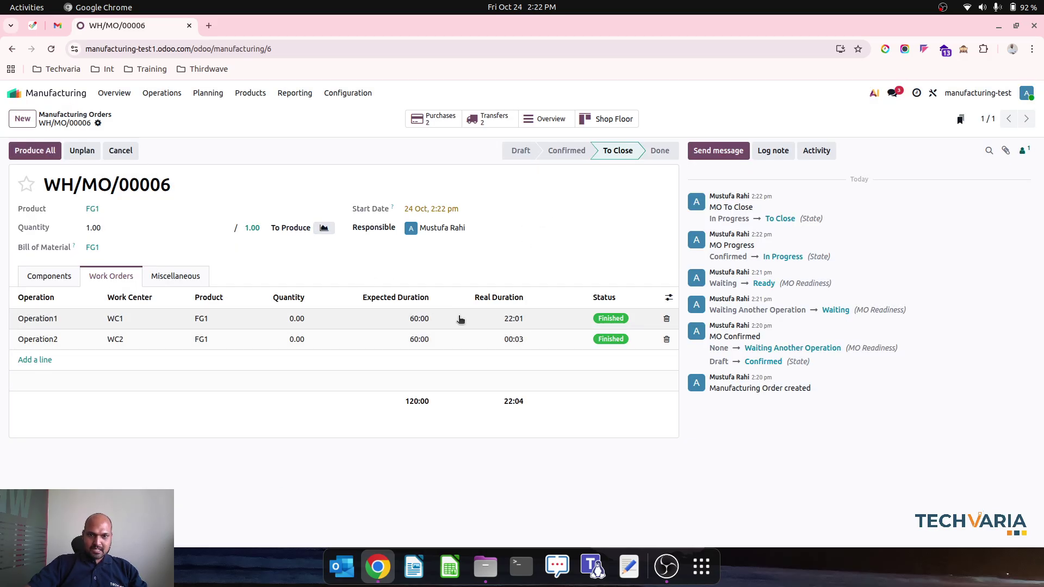
# Change Operation2's time-tracking start to 1:20pm and save the work order.
pyautogui.click(517, 343)
pyautogui.click(458, 349)
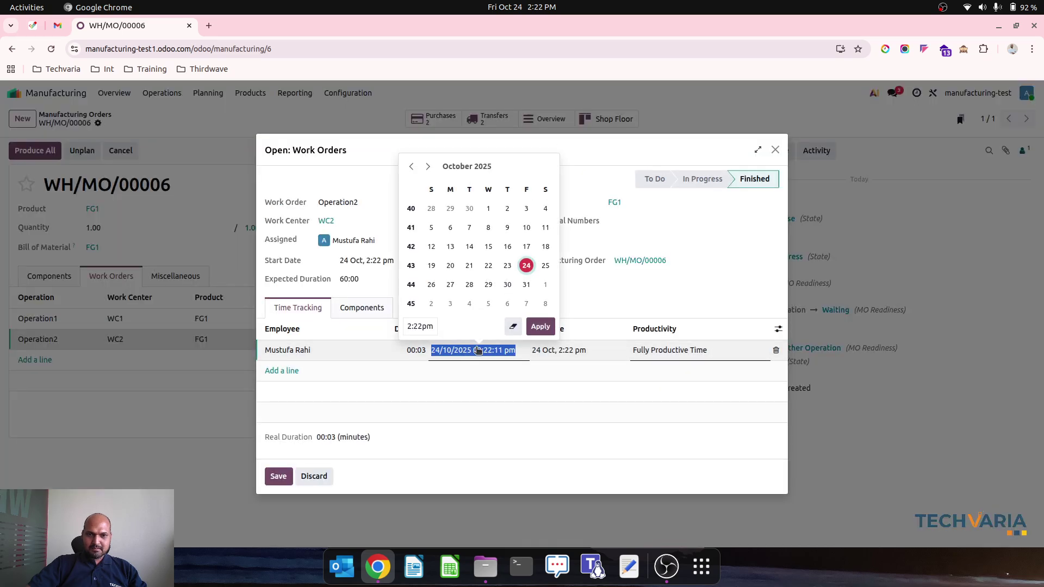
pyautogui.click(420, 326)
pyautogui.write('1:20pm')
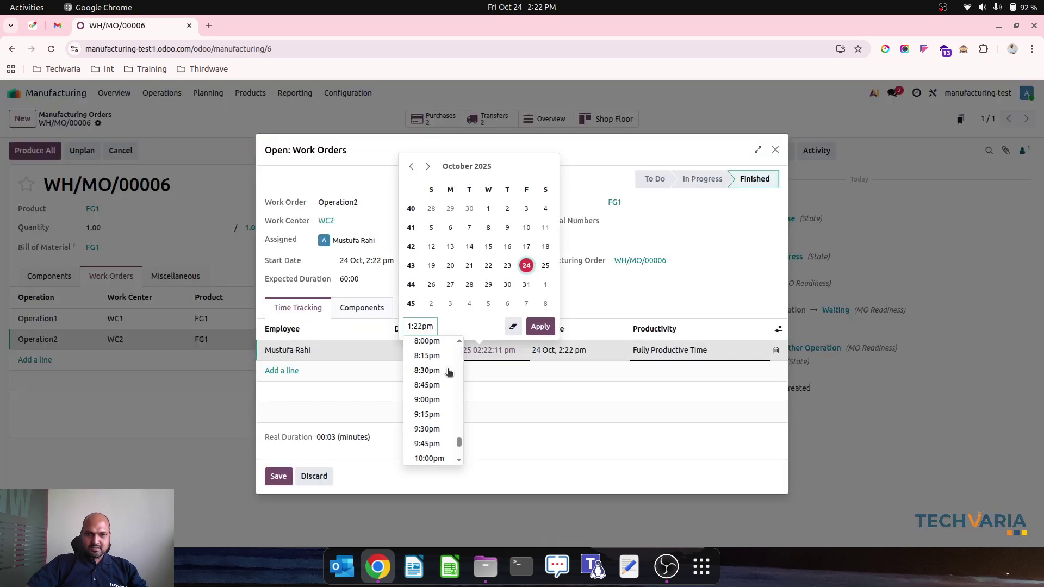
pyautogui.press('Return')
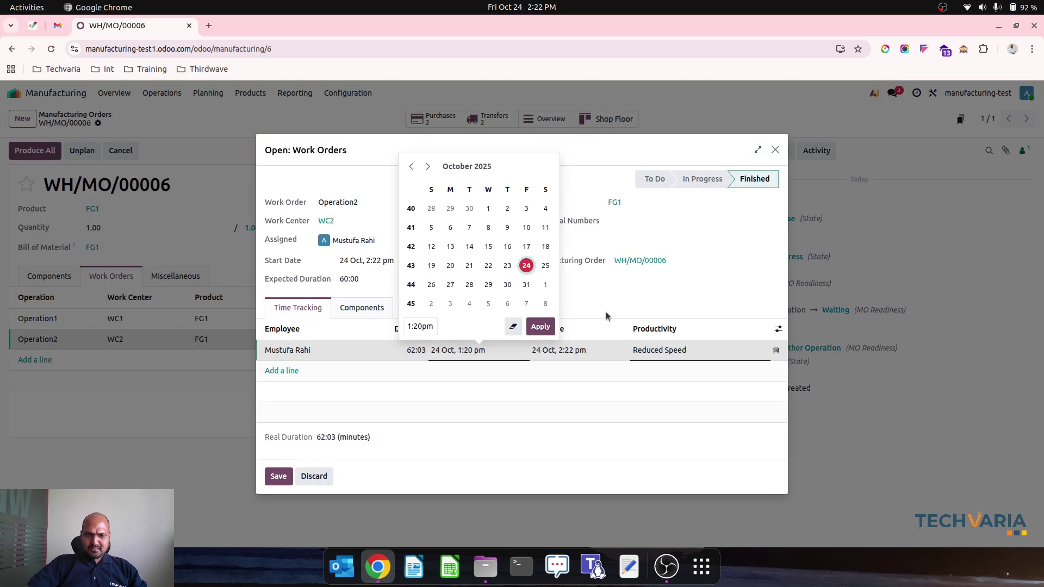
pyautogui.click(570, 325)
pyautogui.click(278, 476)
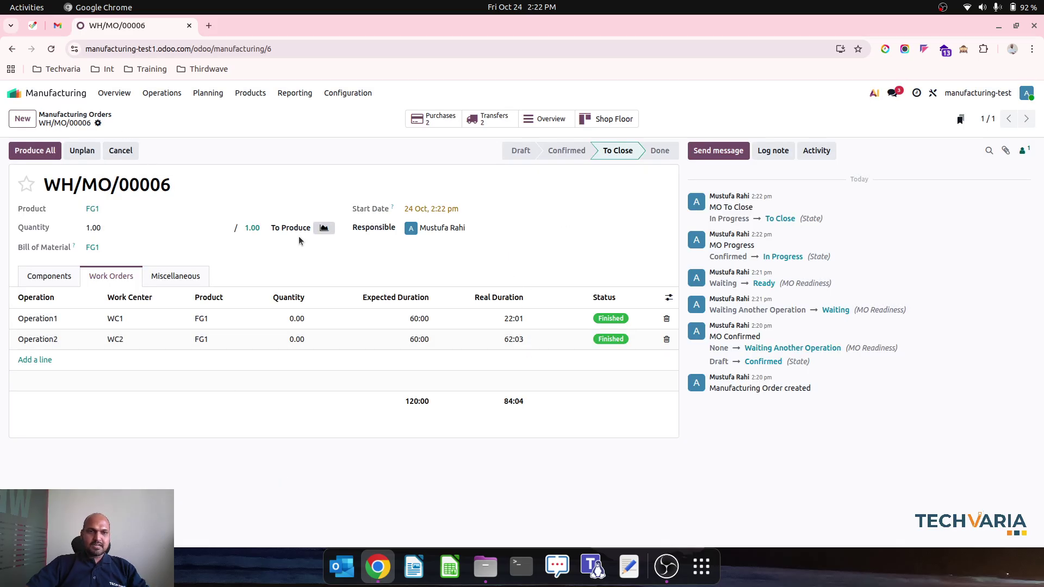
# Produce all of WH/MO/00006 to mark it Done, then review its ₹368.71 real unit cost.
pyautogui.click(546, 118)
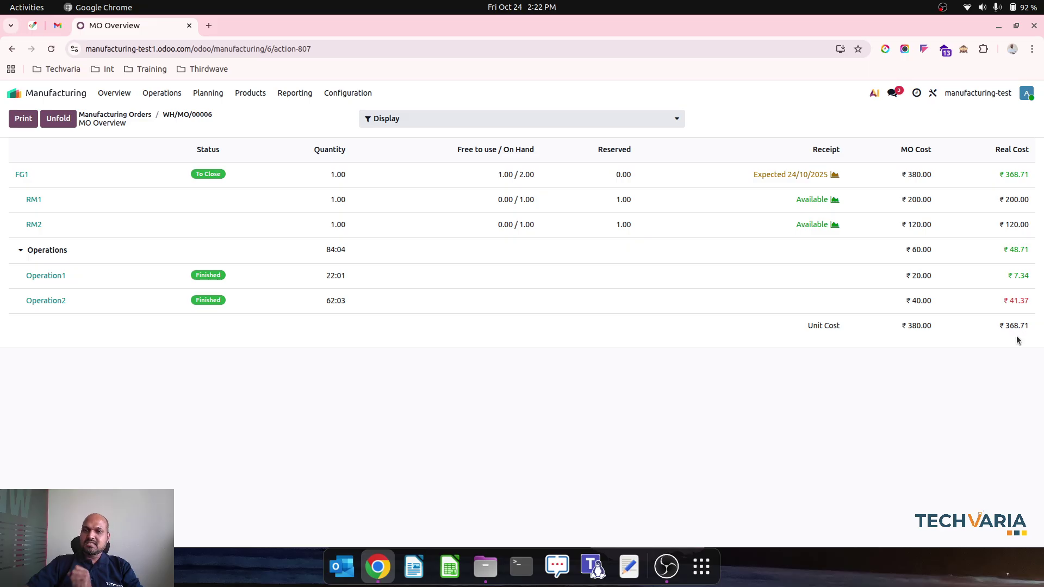
pyautogui.click(199, 116)
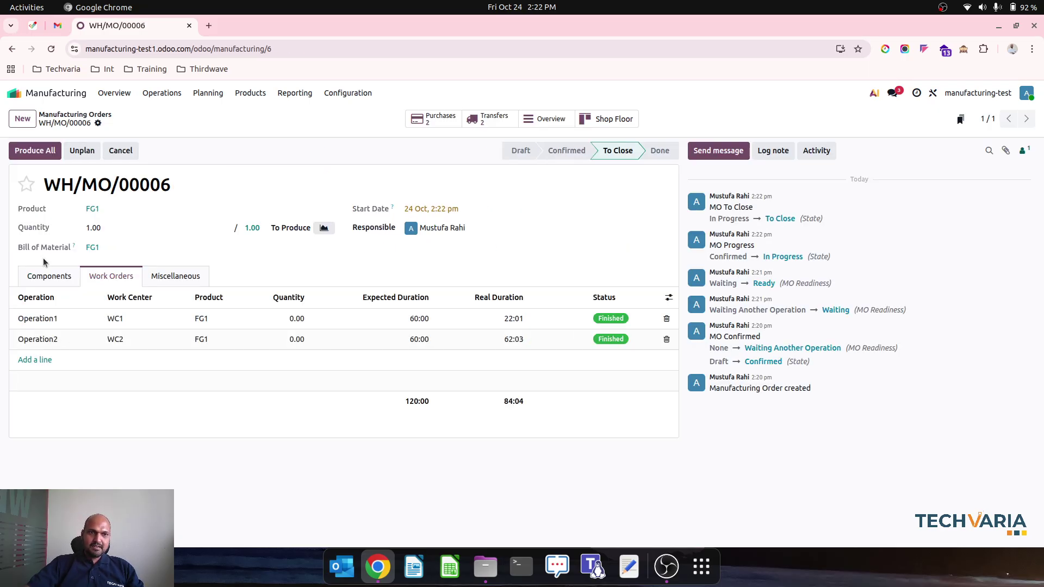
pyautogui.click(47, 274)
pyautogui.click(38, 151)
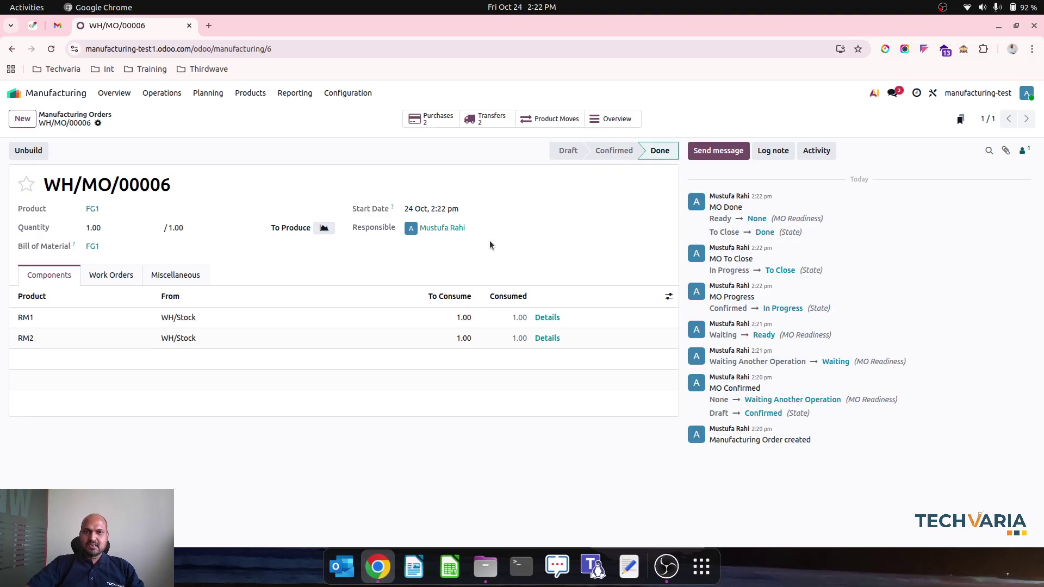
pyautogui.click(610, 120)
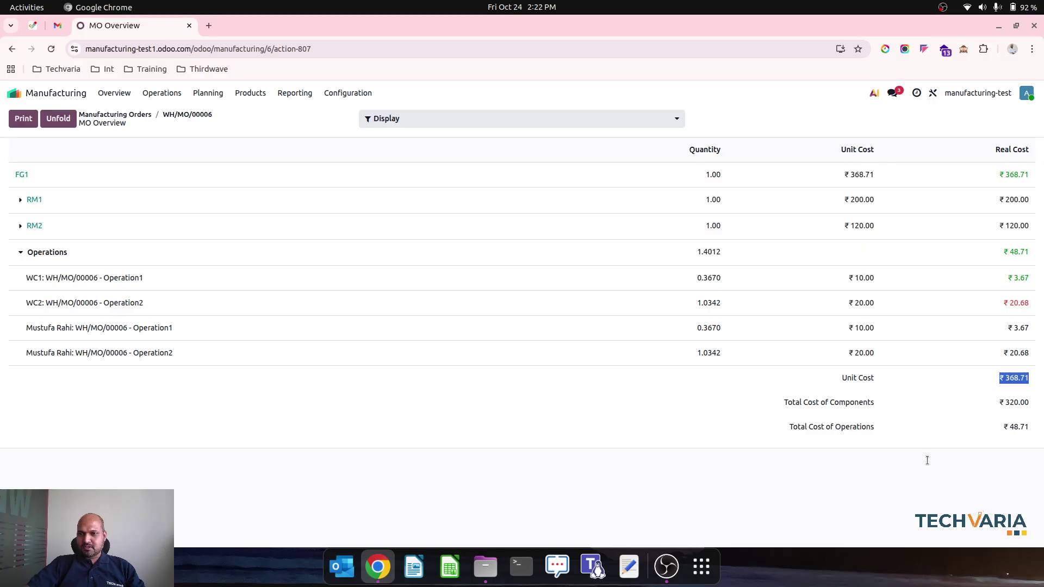
# Open the Production Analysis report and switch it to pivot view.
pyautogui.click(294, 93)
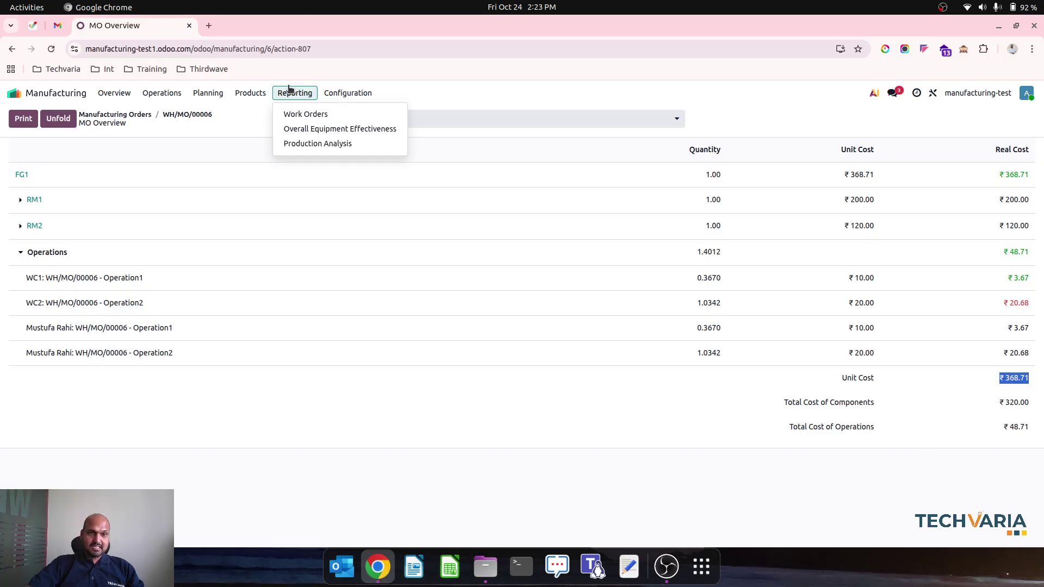
pyautogui.click(314, 144)
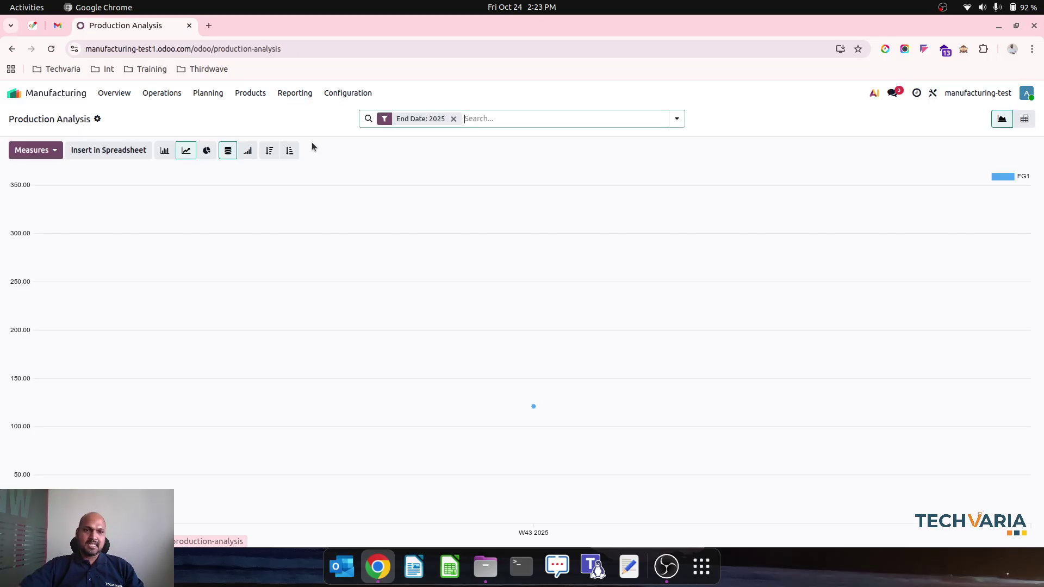
pyautogui.click(1024, 119)
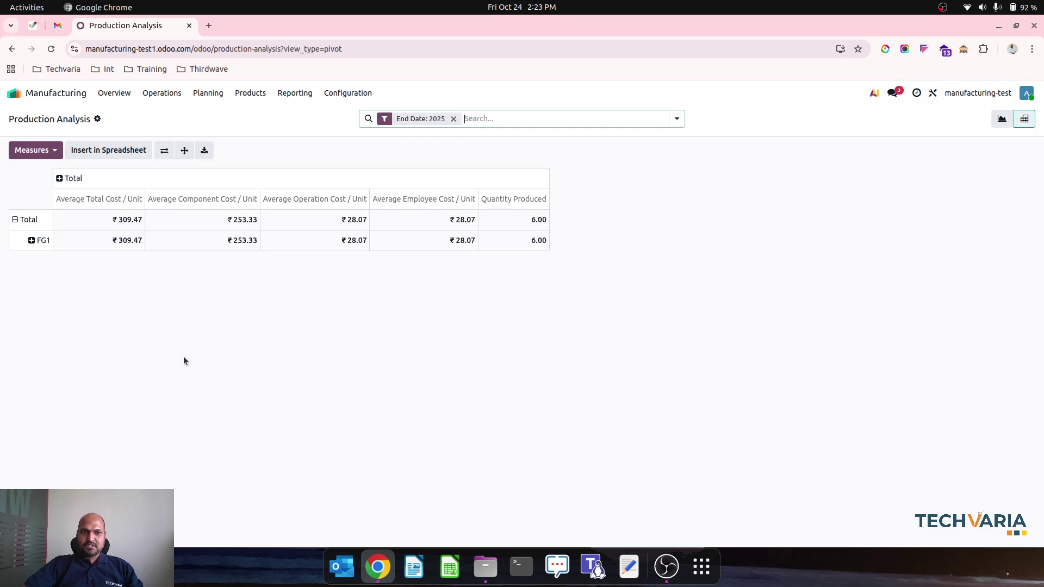
# Set measures to Quantity Demanded, Total Cost, Expected and Average Total Cost / Unit.
pyautogui.click(57, 152)
pyautogui.click(62, 173)
pyautogui.click(71, 188)
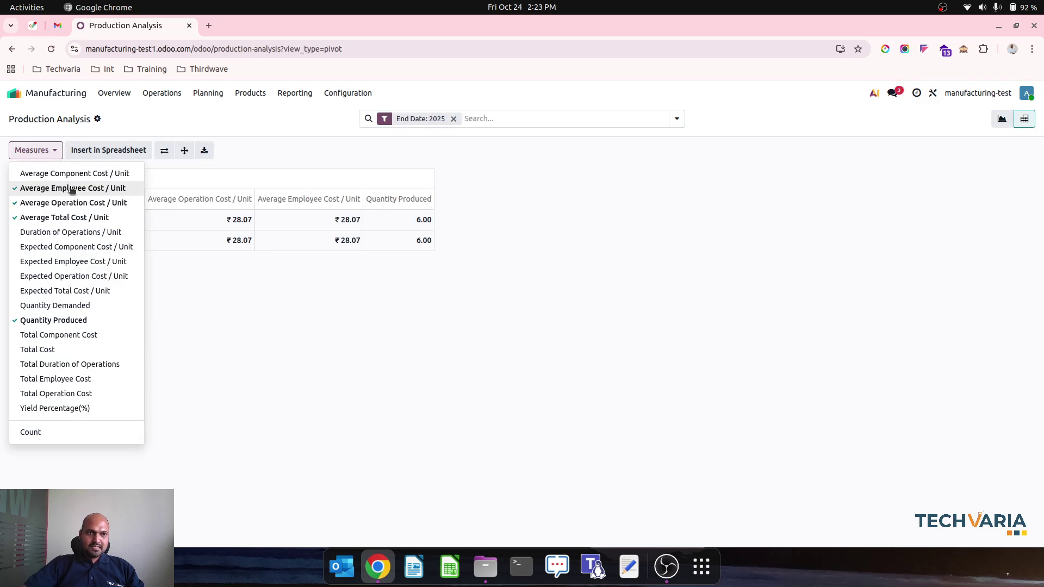
pyautogui.click(76, 202)
pyautogui.click(76, 217)
pyautogui.click(77, 306)
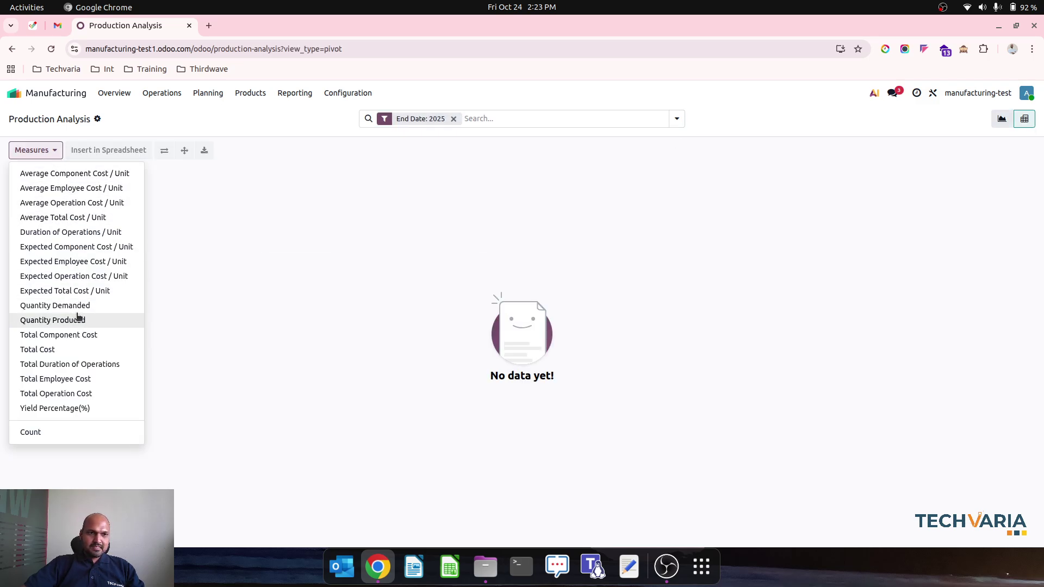
pyautogui.click(83, 348)
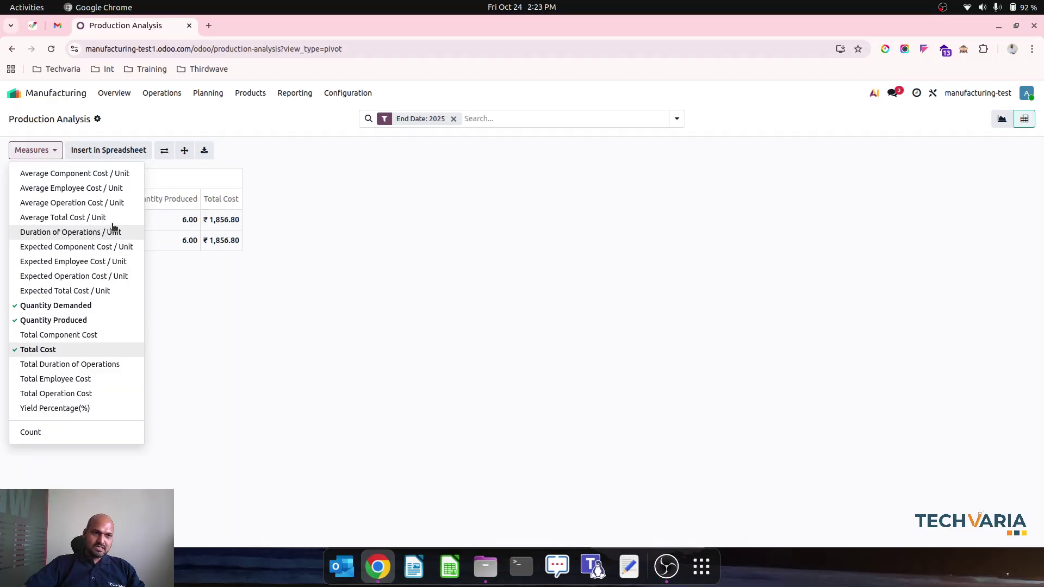
pyautogui.click(90, 293)
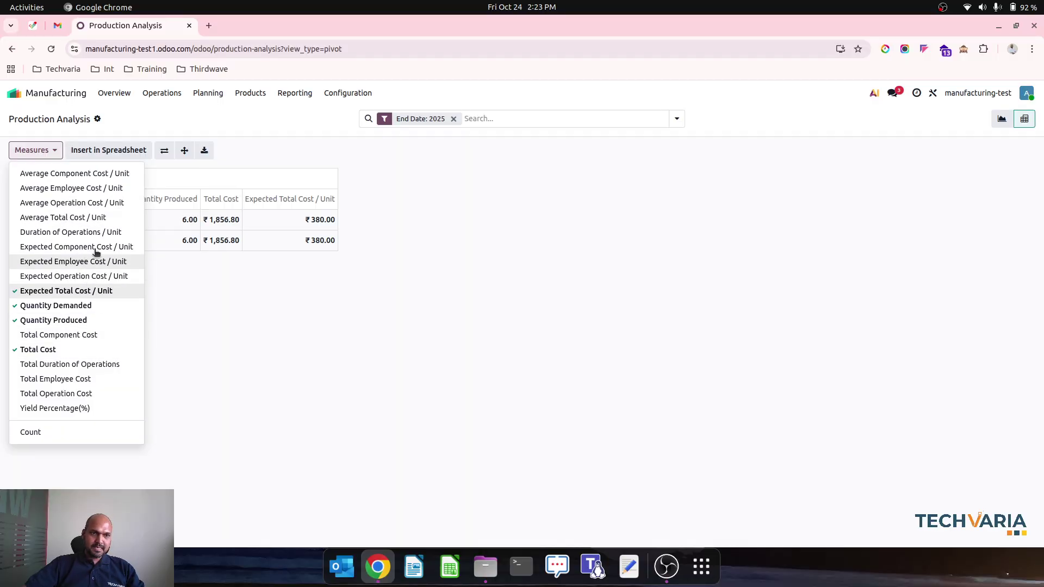
pyautogui.click(94, 219)
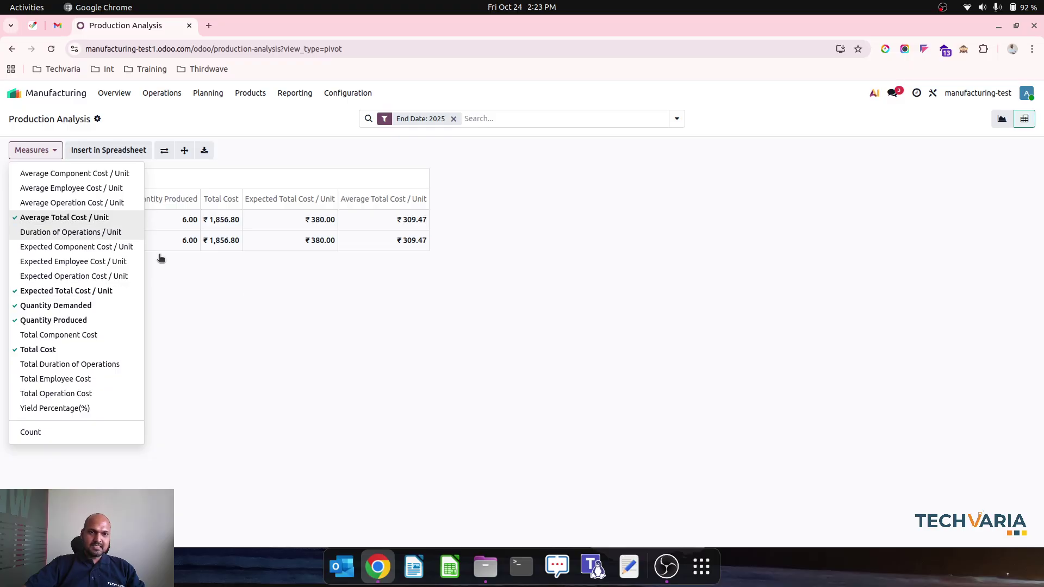
pyautogui.click(299, 338)
# Break the FG1 row down by Manufacturing Order.
pyautogui.click(31, 240)
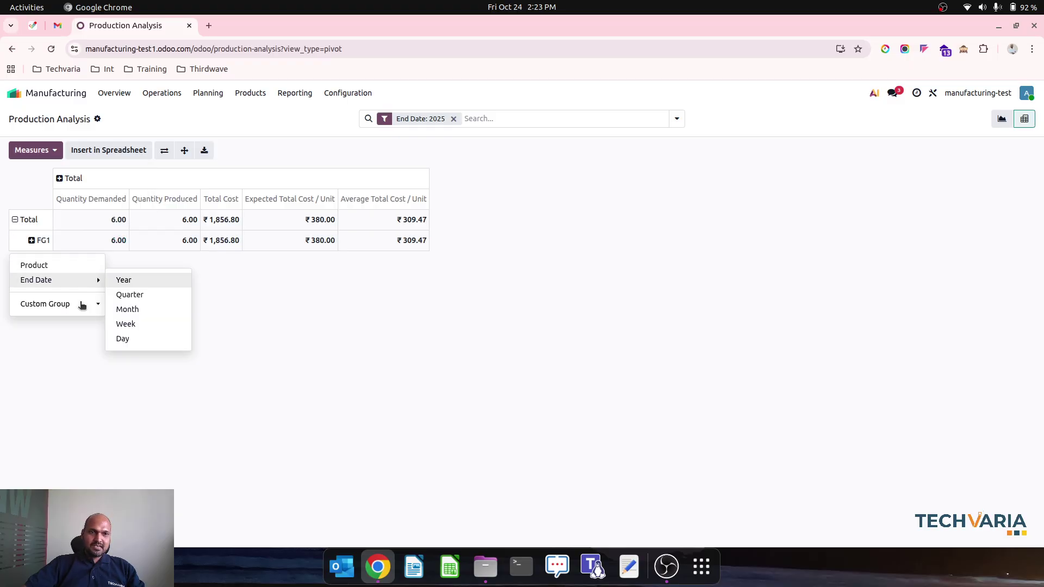
pyautogui.click(80, 303)
pyautogui.click(82, 357)
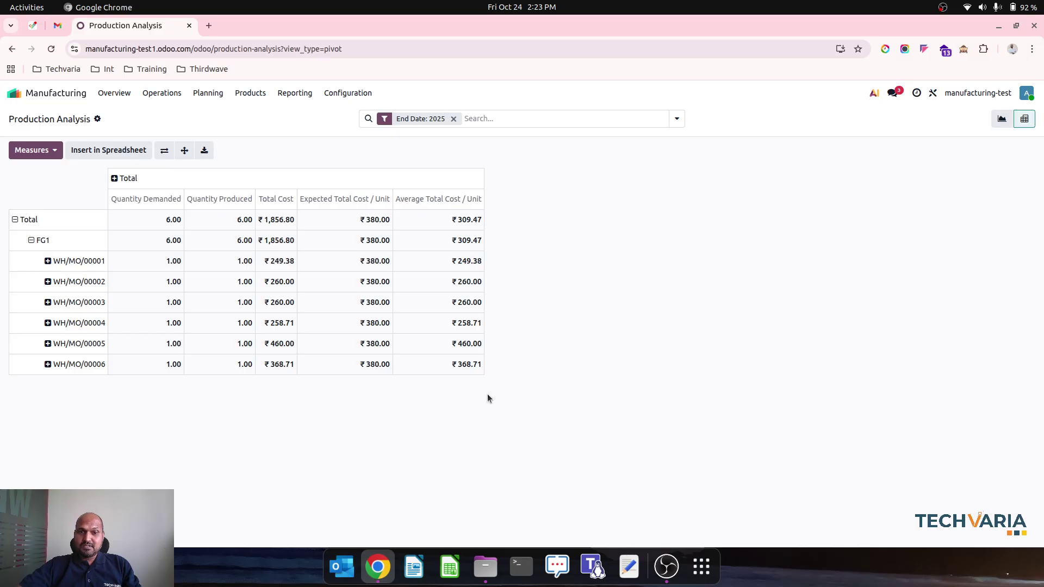
# Add Total Component Cost, Total Operation Cost and Total Employee Cost measures to the pivot.
pyautogui.click(36, 151)
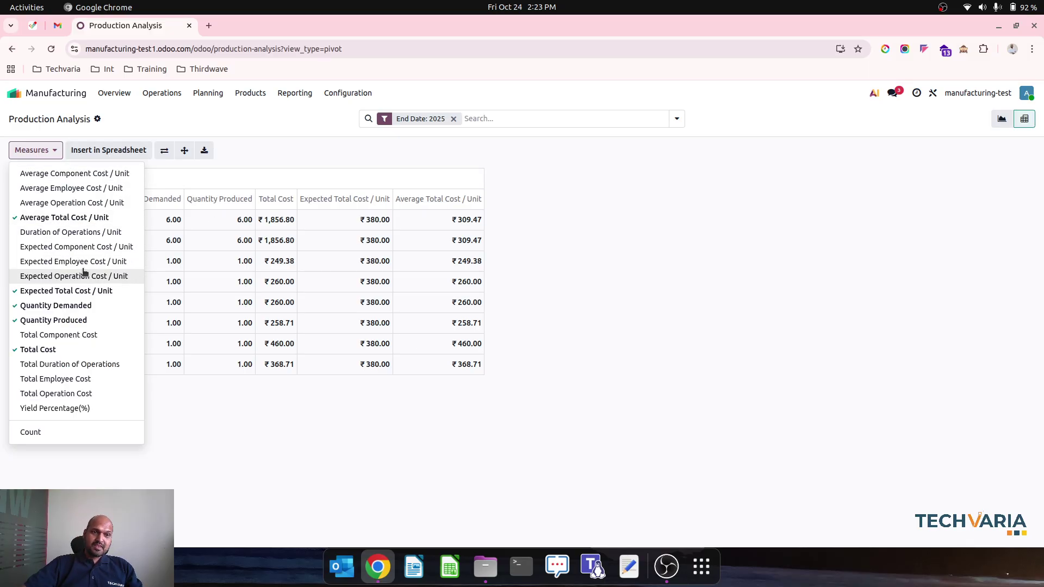
pyautogui.click(87, 337)
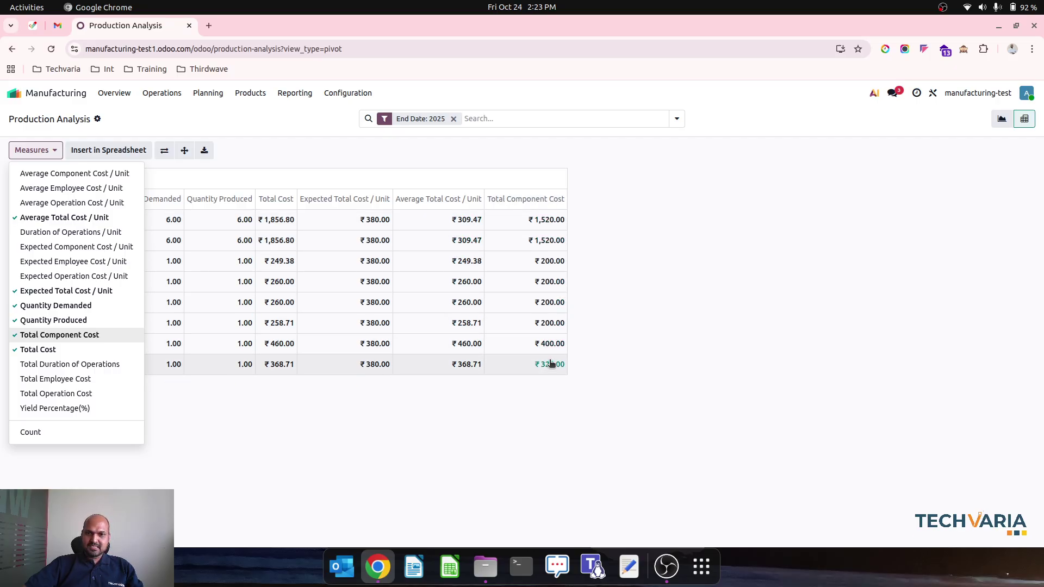
pyautogui.click(82, 394)
pyautogui.click(85, 380)
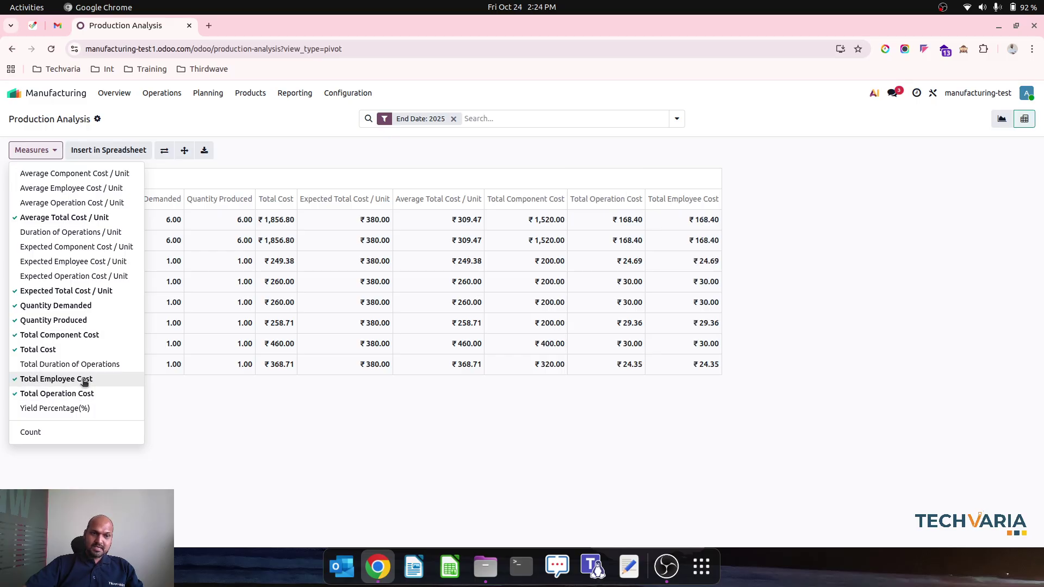
pyautogui.click(342, 457)
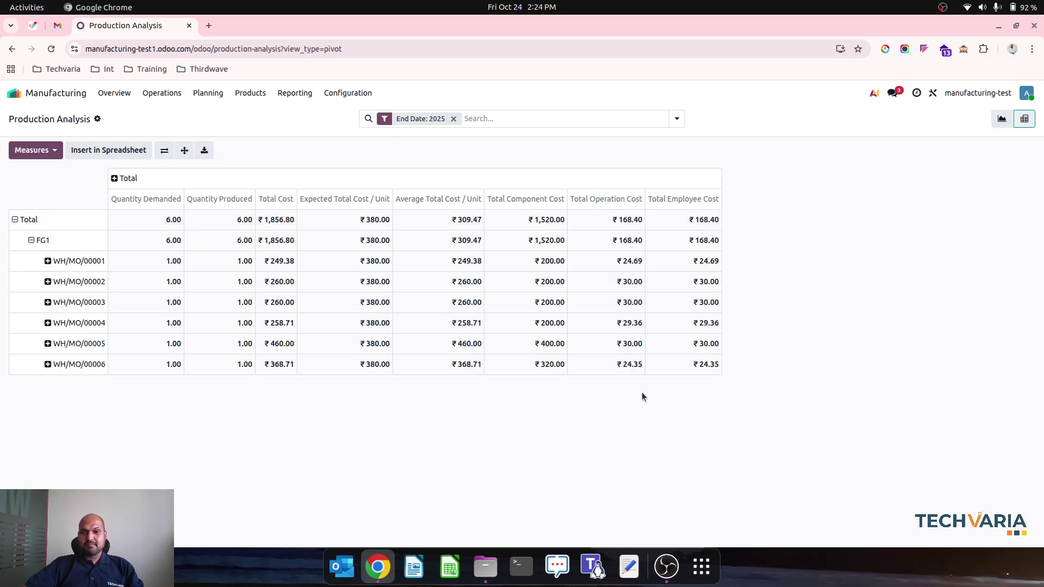
# Show Expected and Average Component Cost / Unit, dropping Total Component and the total-cost-per-unit measures.
pyautogui.click(45, 150)
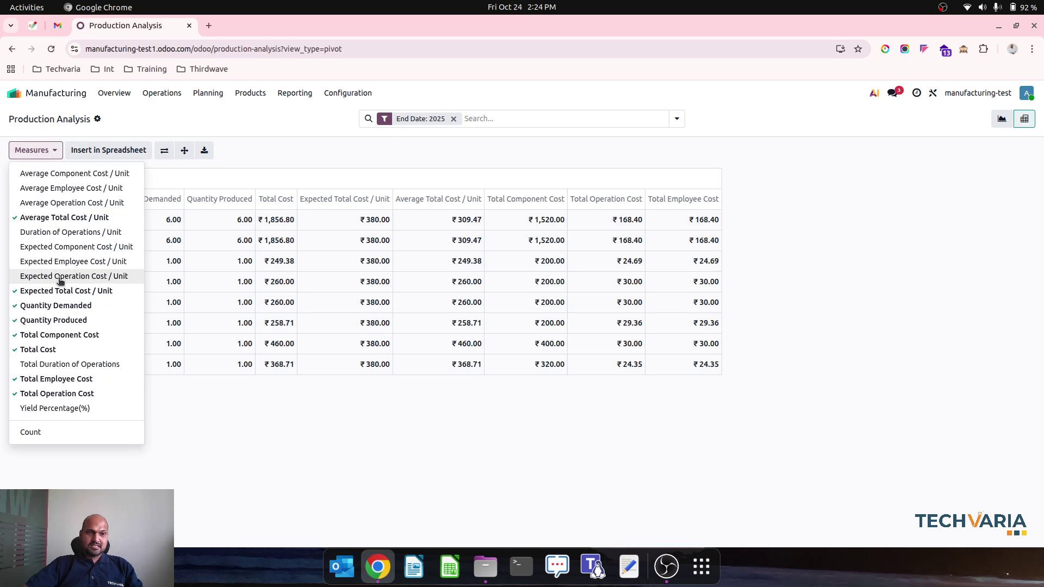
pyautogui.click(71, 275)
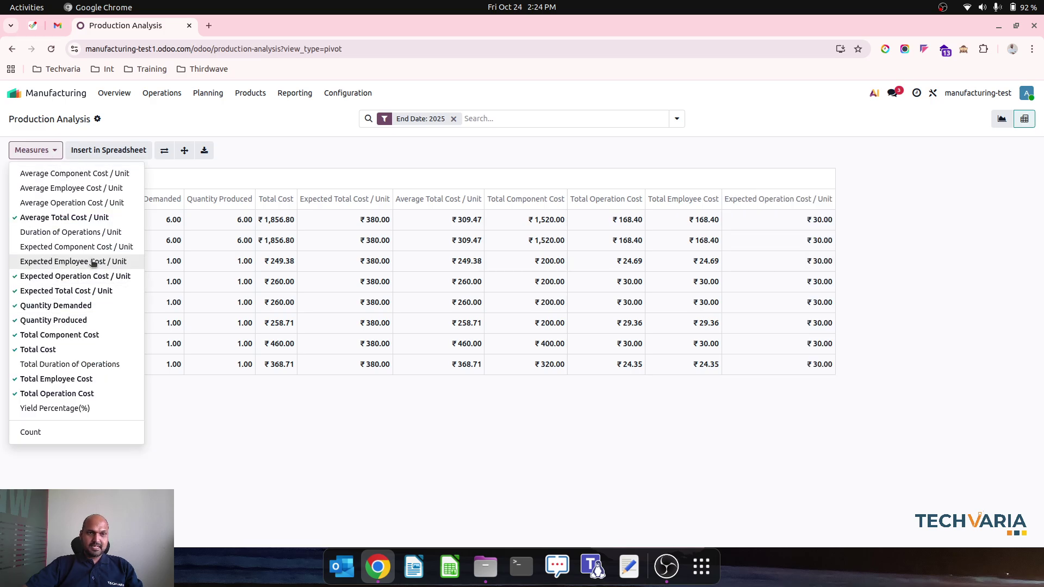
pyautogui.click(93, 262)
pyautogui.click(101, 247)
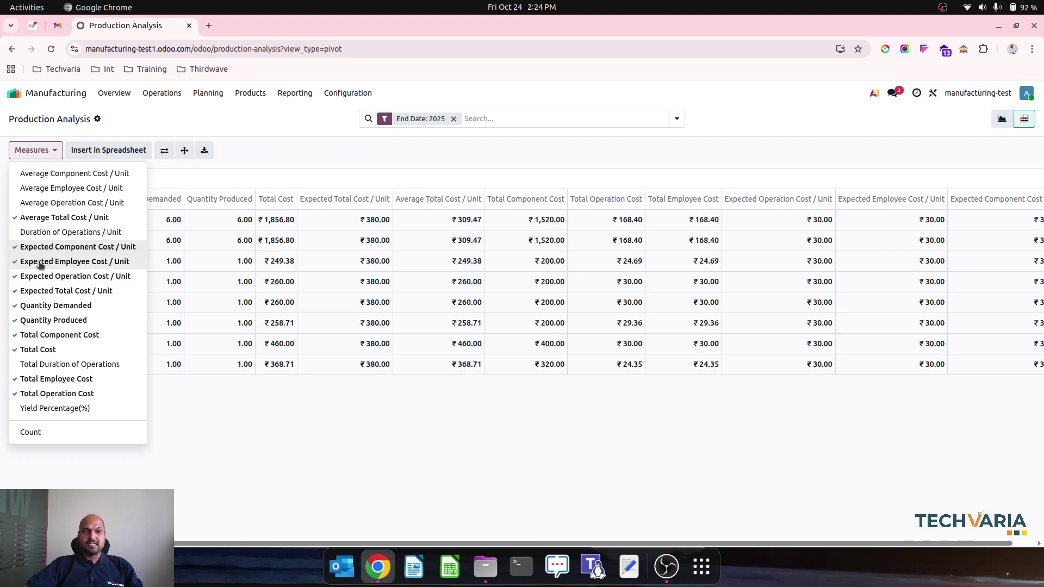
pyautogui.click(76, 262)
pyautogui.click(79, 276)
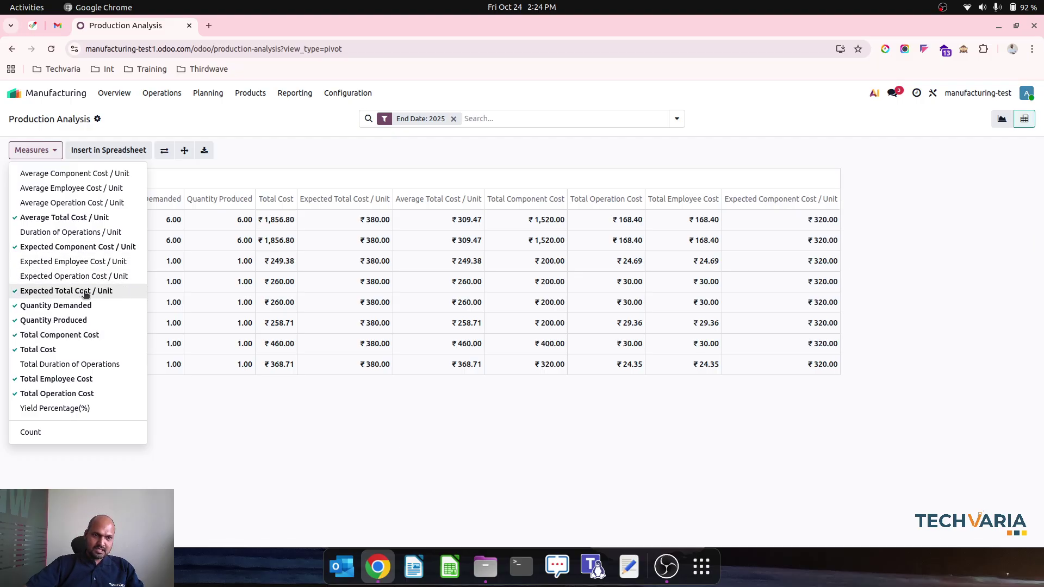
pyautogui.click(84, 291)
pyautogui.click(85, 335)
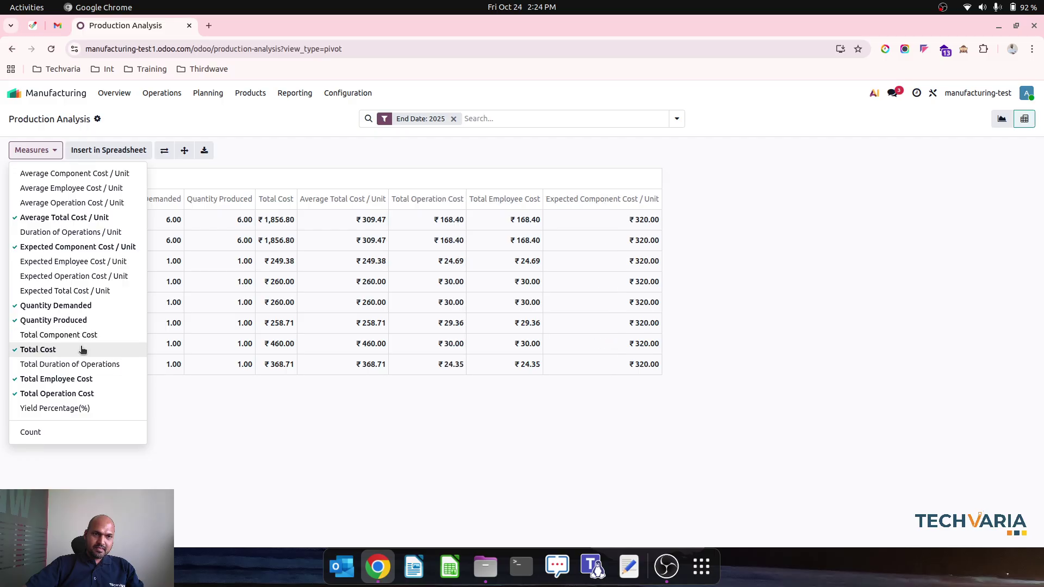
pyautogui.click(76, 219)
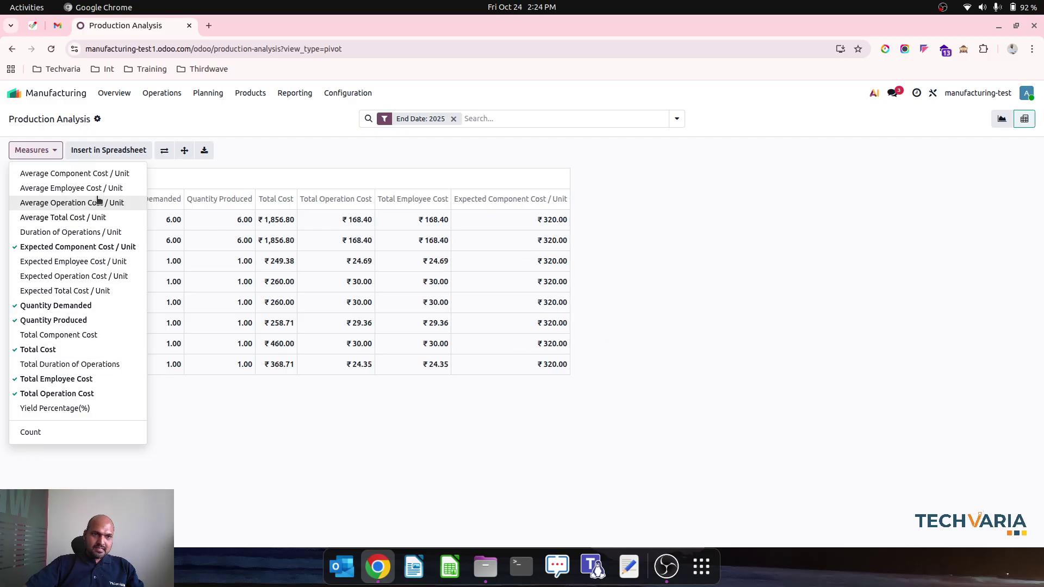
pyautogui.click(76, 174)
pyautogui.click(322, 458)
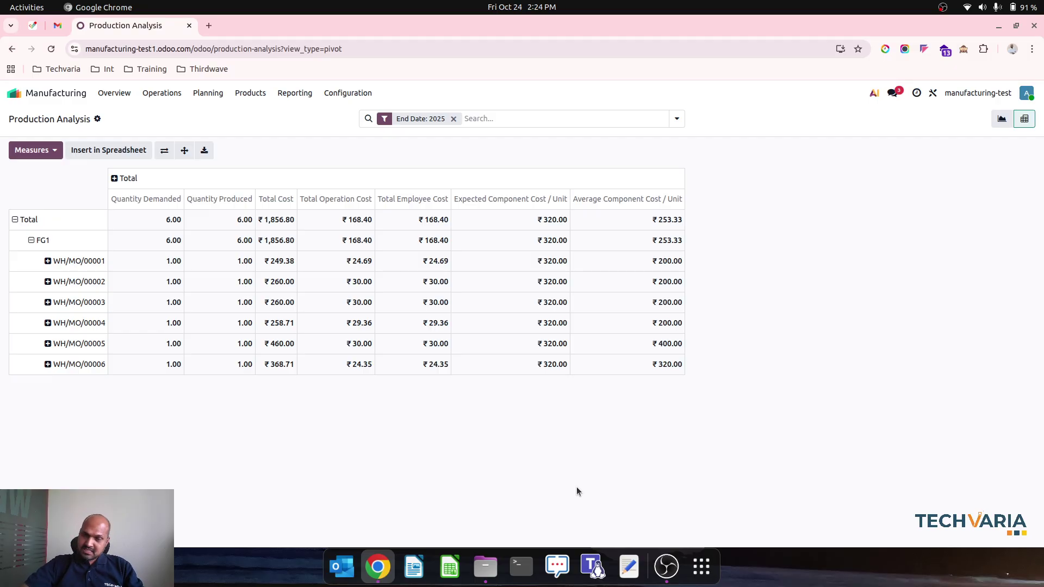
pyautogui.click(33, 150)
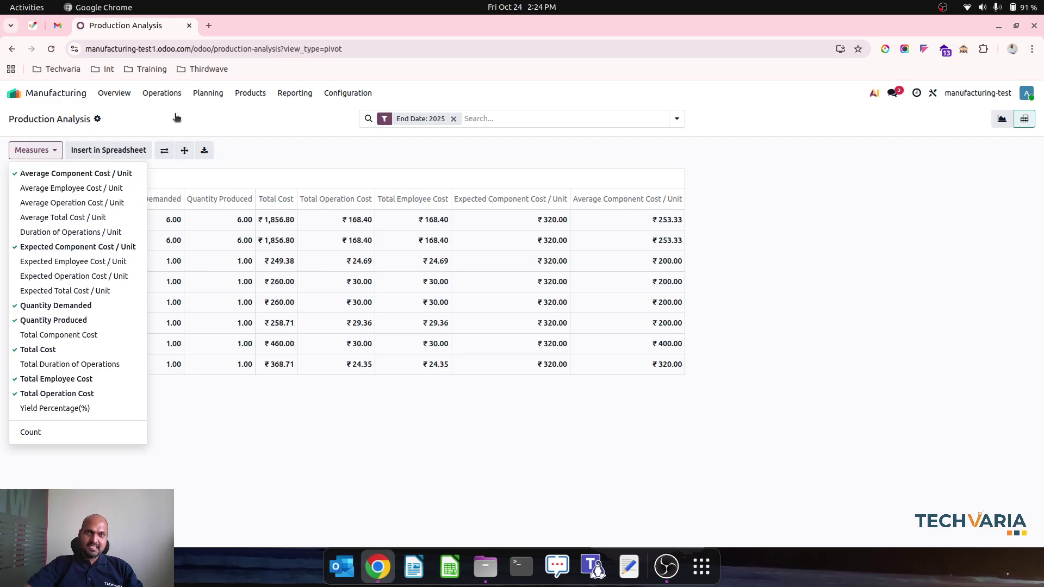
pyautogui.click(284, 95)
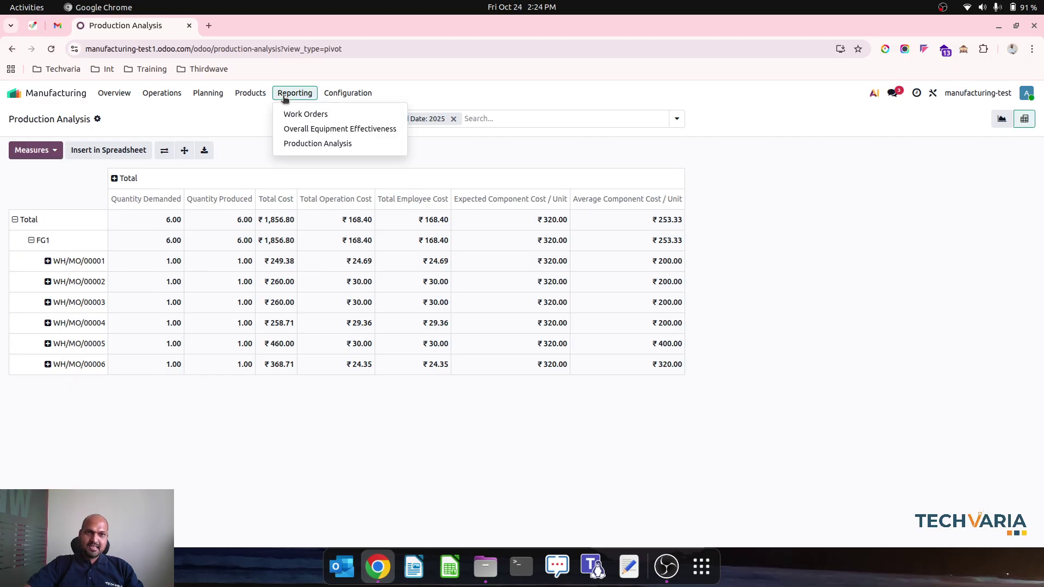
pyautogui.click(211, 112)
pyautogui.click(59, 151)
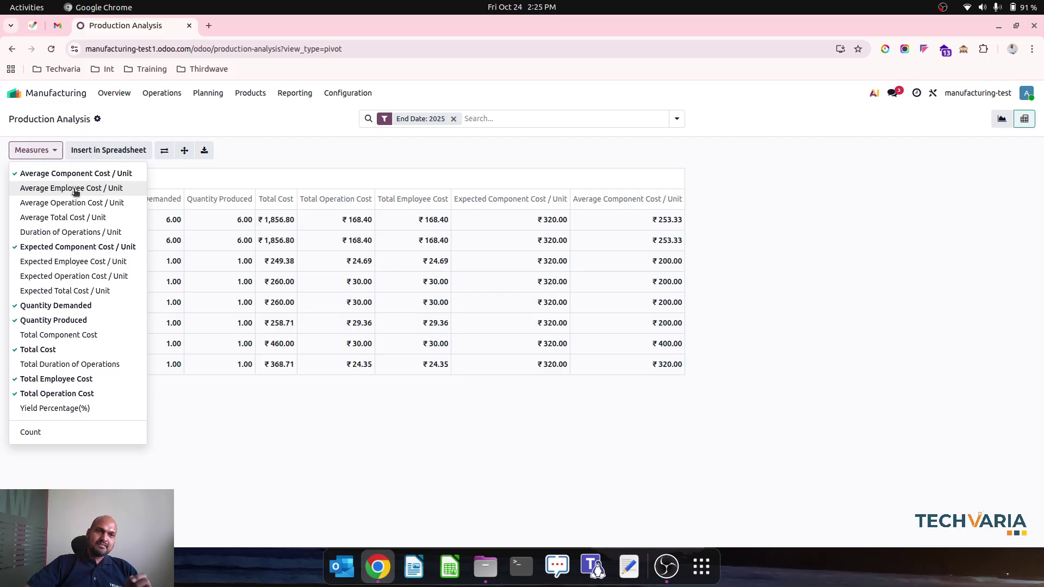
pyautogui.click(197, 460)
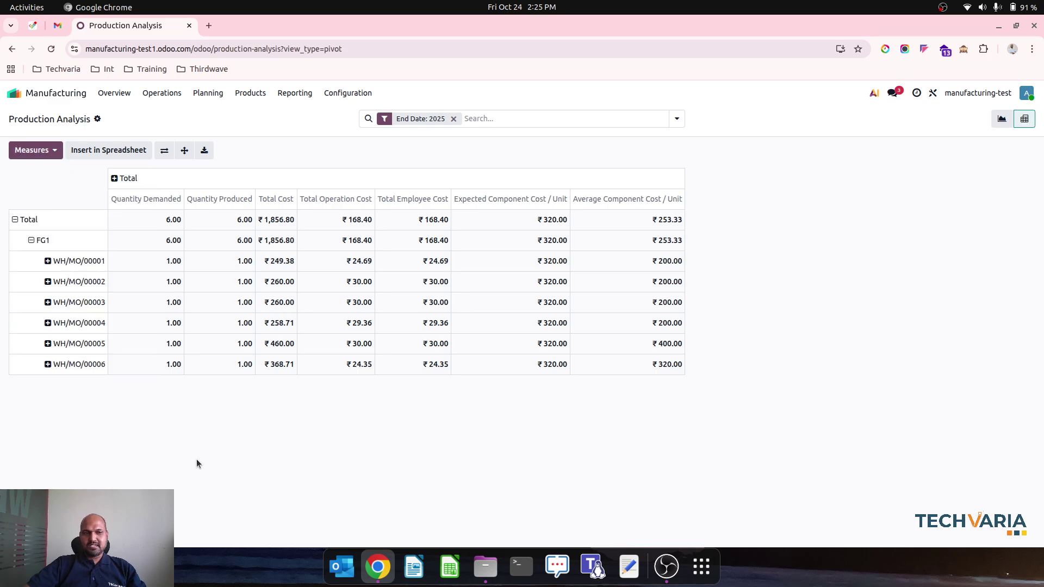